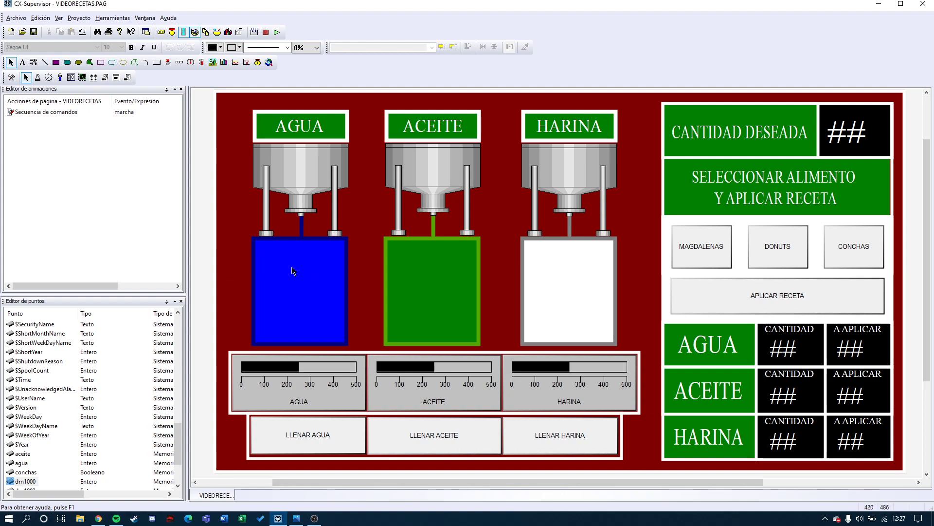
# Examine the animation settings of the AGUA, ACEITE and HARINA tank rectangles on the VIDEORECETAS page.
pyautogui.moveTo(214, 474); pyautogui.dragTo(915, 92)
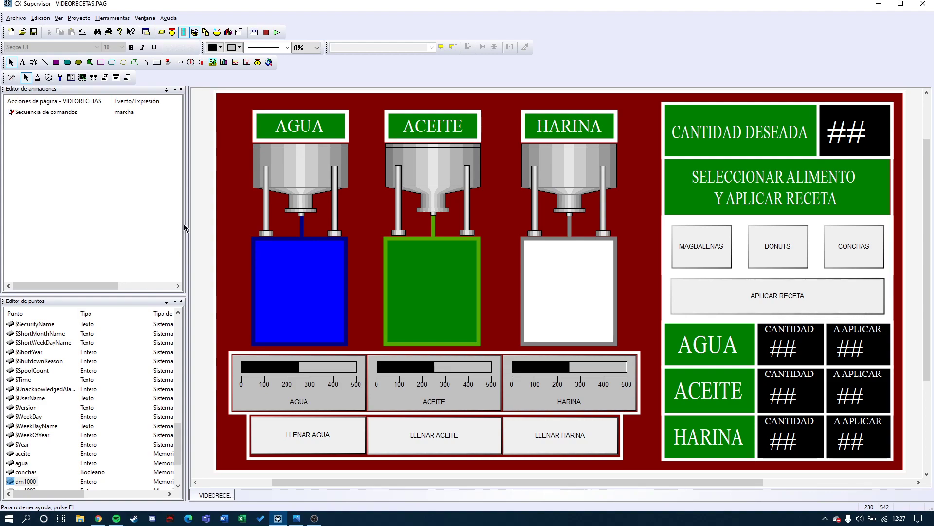
pyautogui.moveTo(206, 105); pyautogui.dragTo(628, 350)
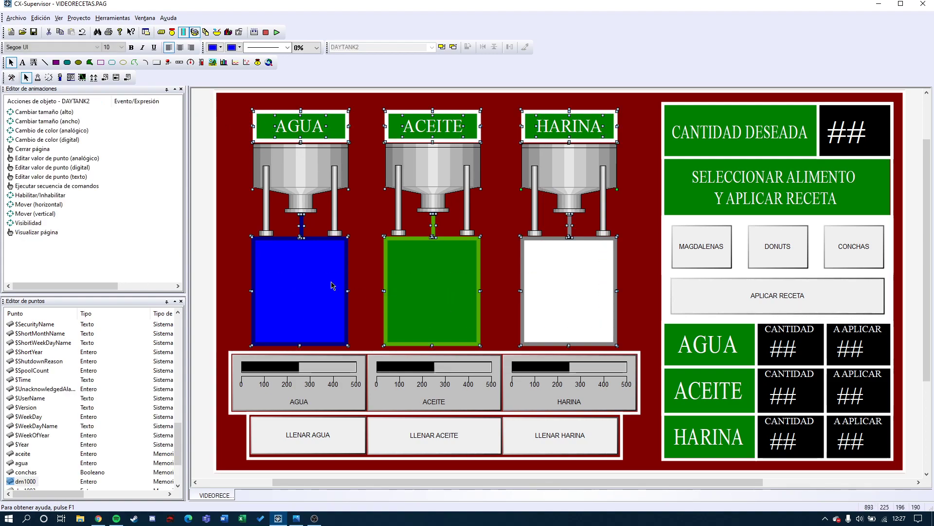
pyautogui.click(209, 247)
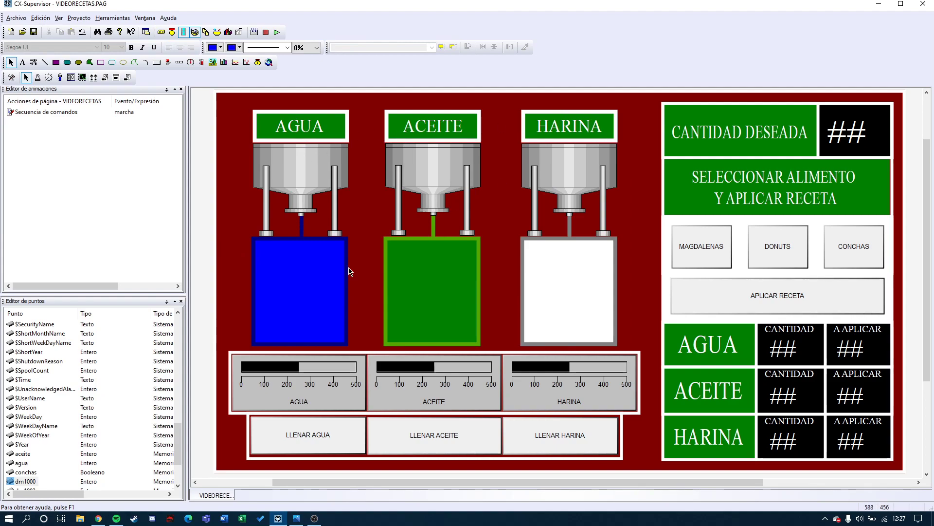
pyautogui.click(332, 285)
pyautogui.click(577, 292)
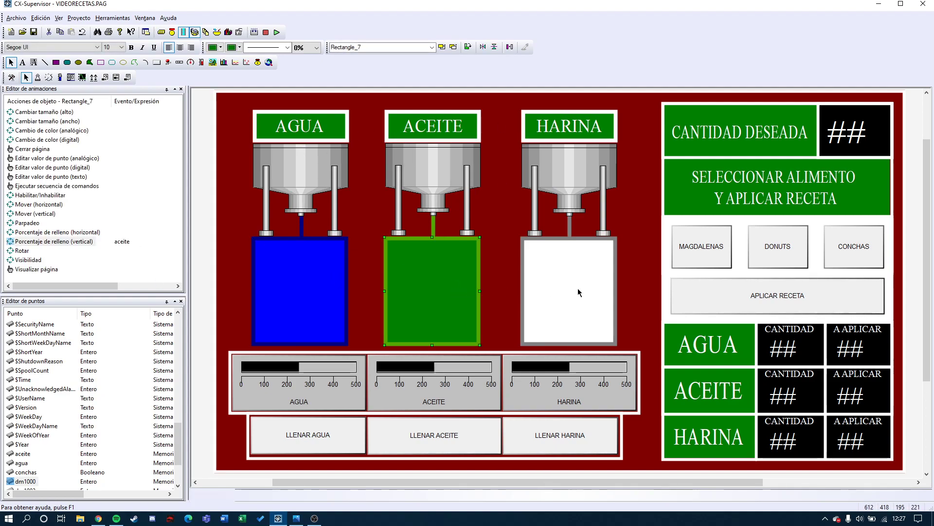
# Examine the three level gauges and the LLENAR AGUA and LLENAR ACEITE buttons, undoing any accidental move.
pyautogui.click(313, 381)
pyautogui.click(445, 382)
pyautogui.click(579, 386)
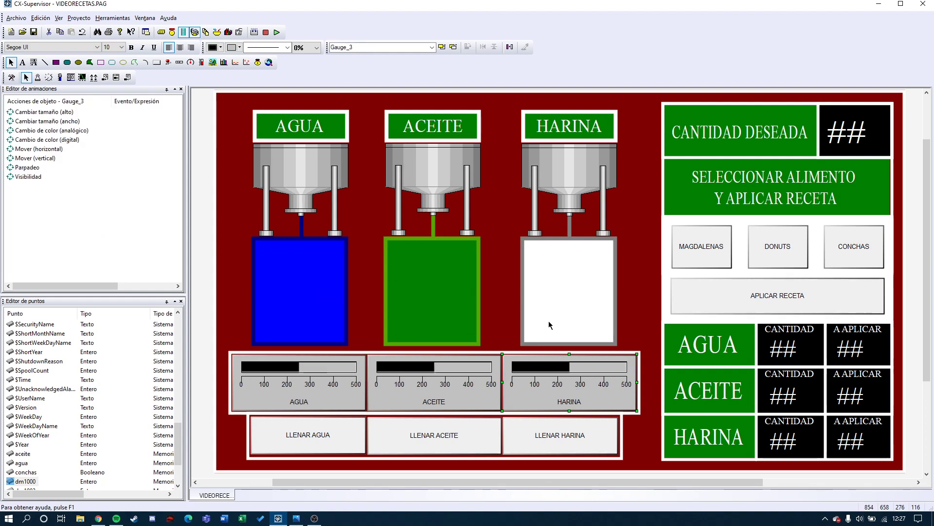
pyautogui.click(325, 435)
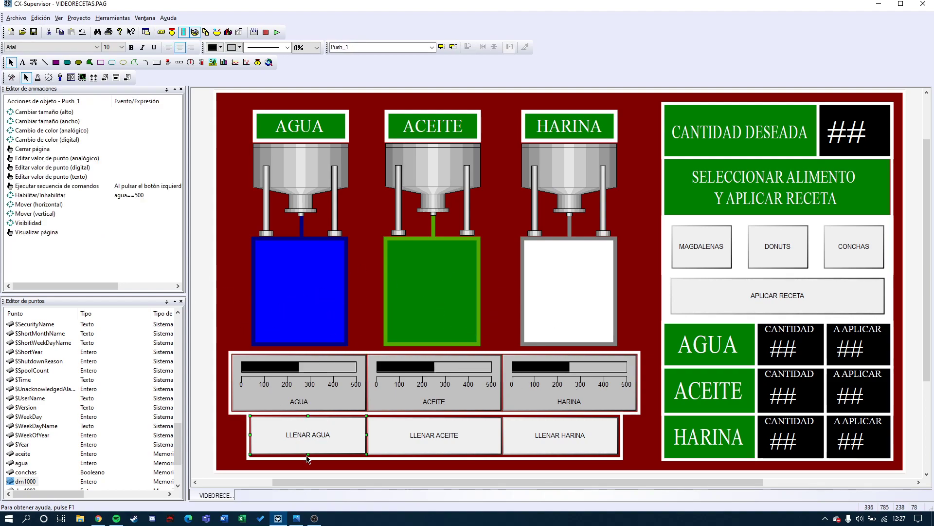
pyautogui.moveTo(418, 433); pyautogui.dragTo(418, 429)
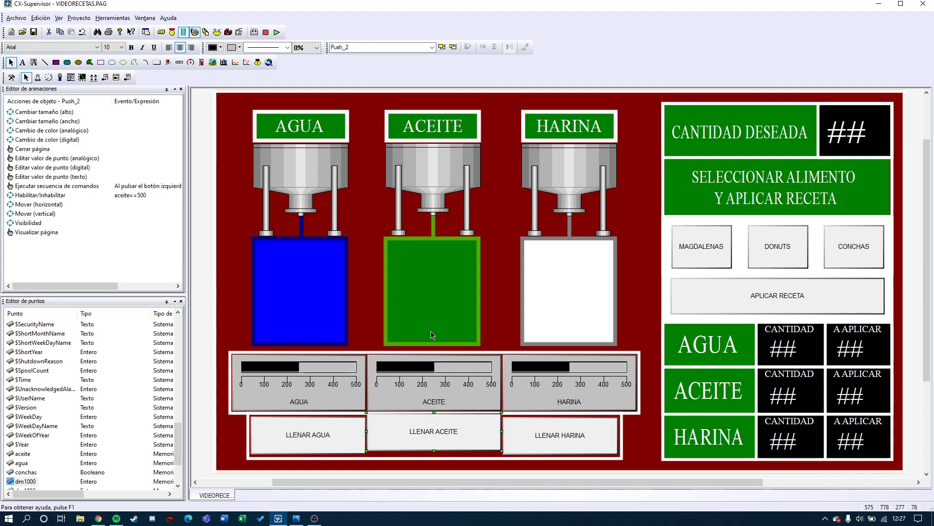
pyautogui.hotkey('ctrl', 'z')
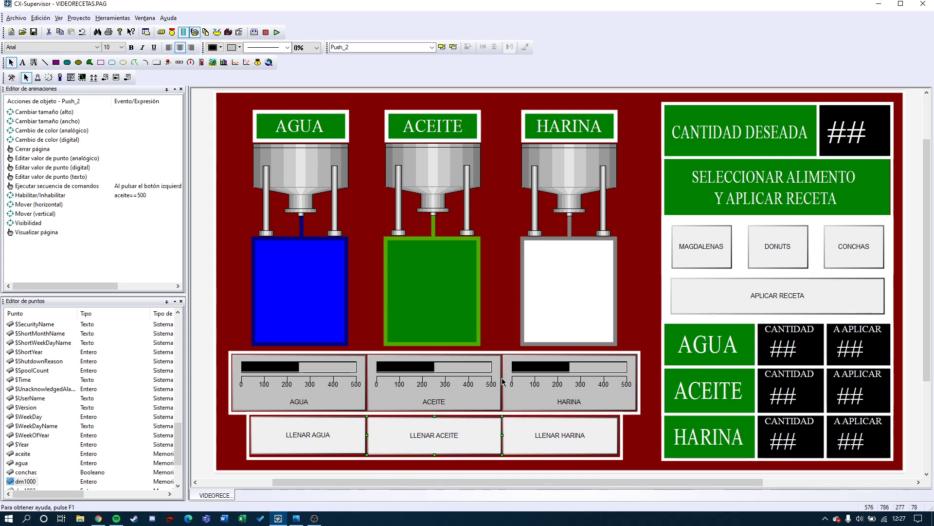
# Examine the animation settings of the CANTIDAD DESEADA value, the recipe buttons, the HARINA A APLICAR value and the APLICAR RECETA button.
pyautogui.moveTo(908, 475); pyautogui.dragTo(909, 217)
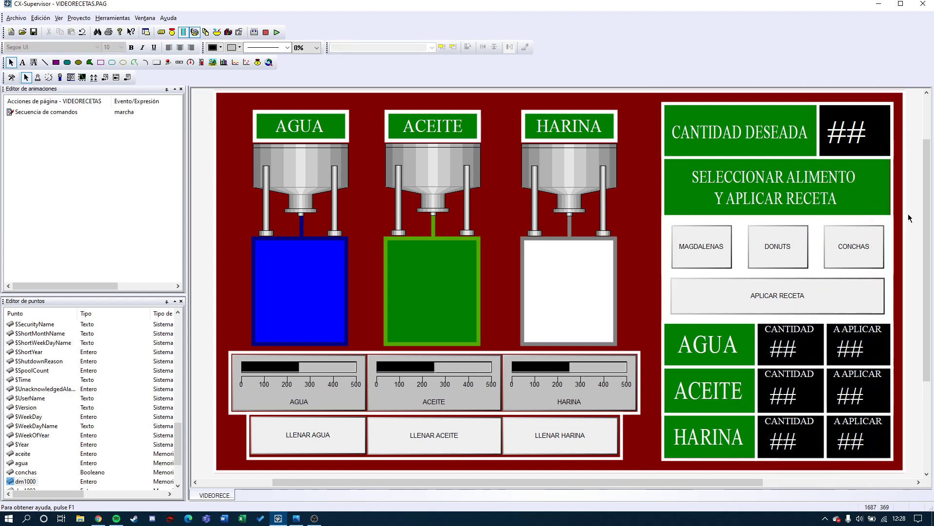
pyautogui.click(841, 141)
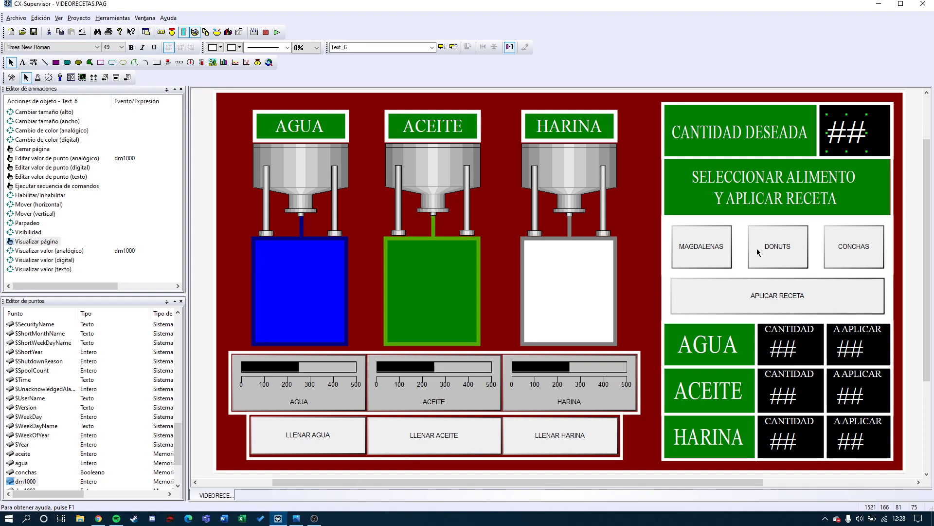
pyautogui.click(828, 248)
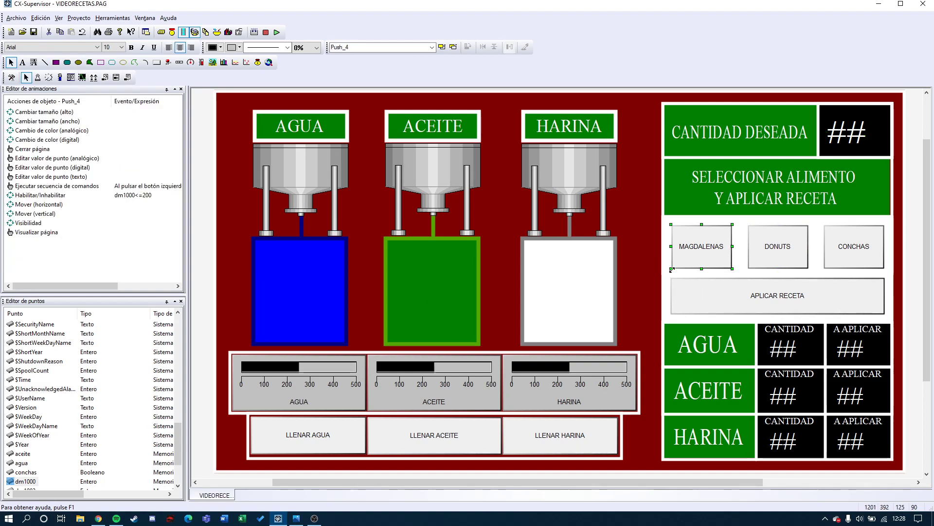
pyautogui.click(852, 141)
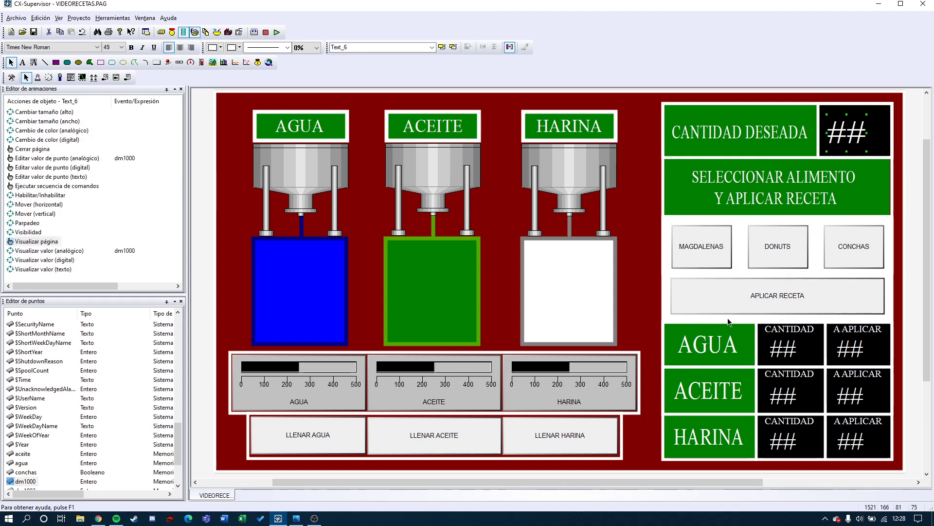
pyautogui.click(720, 265)
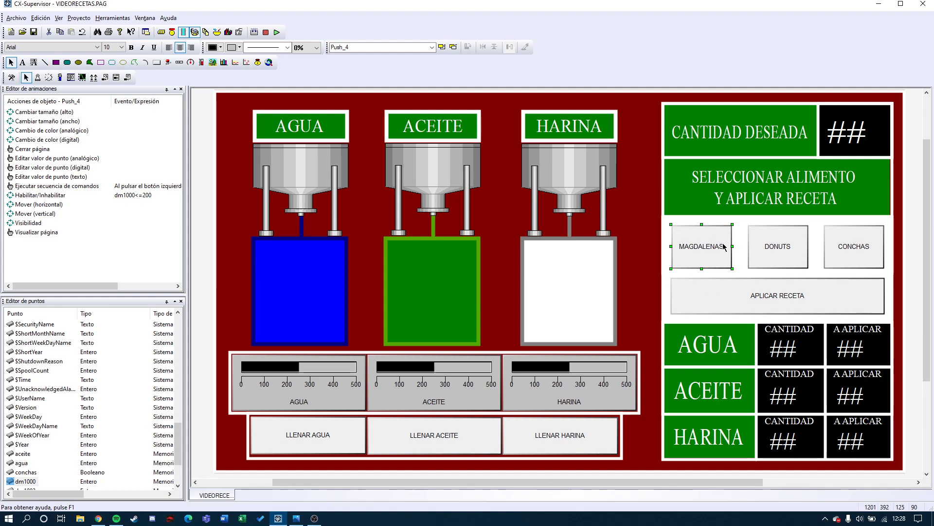
pyautogui.click(851, 441)
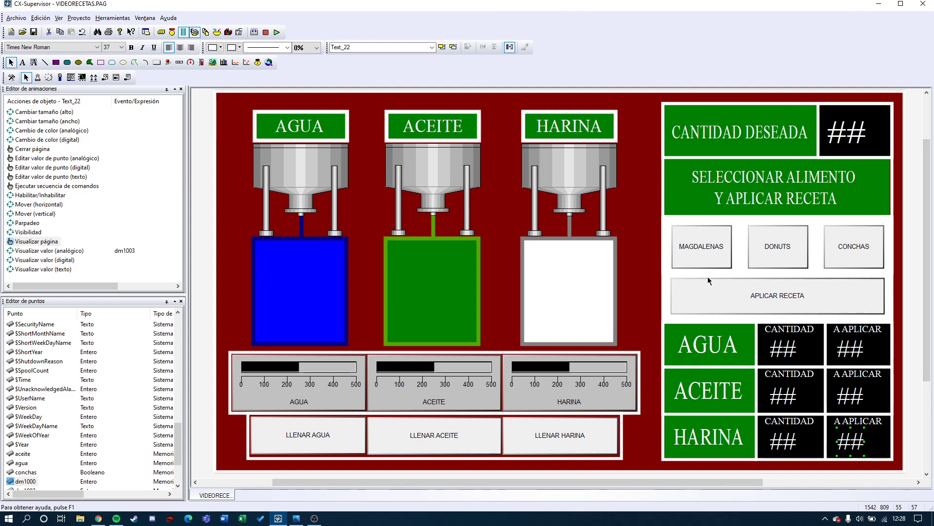
pyautogui.click(799, 299)
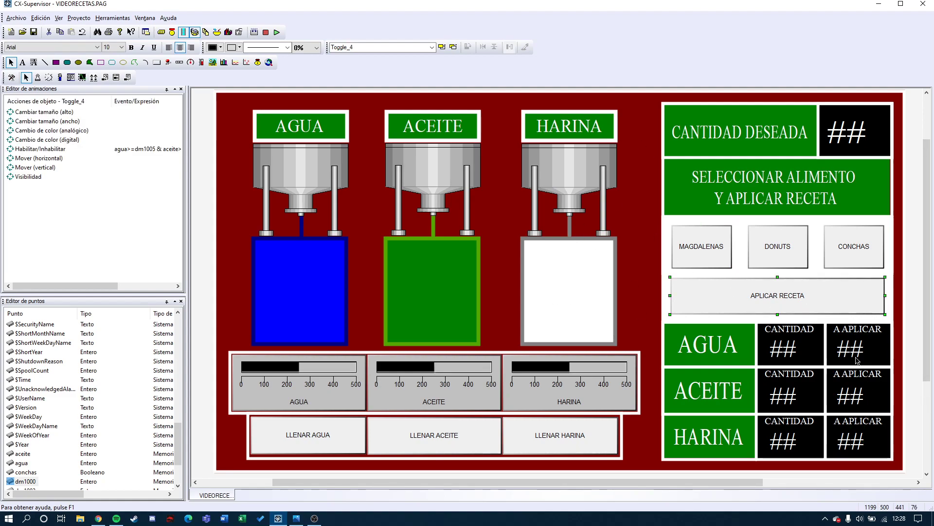
# Review the vertical fill settings of the three tanks, the CANTIDAD DESEADA value's point and the MAGDALENAS button.
pyautogui.click(329, 277)
pyautogui.click(416, 281)
pyautogui.click(582, 292)
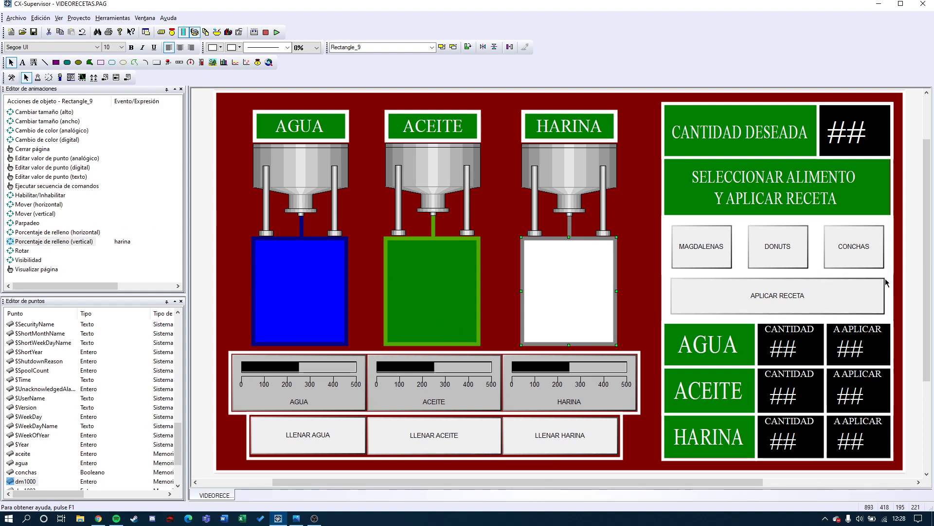
pyautogui.click(905, 268)
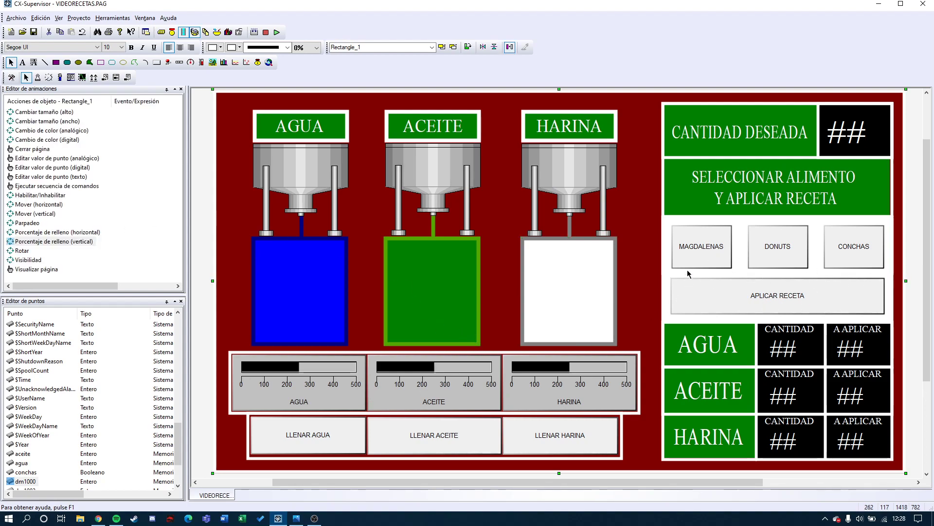
pyautogui.click(917, 152)
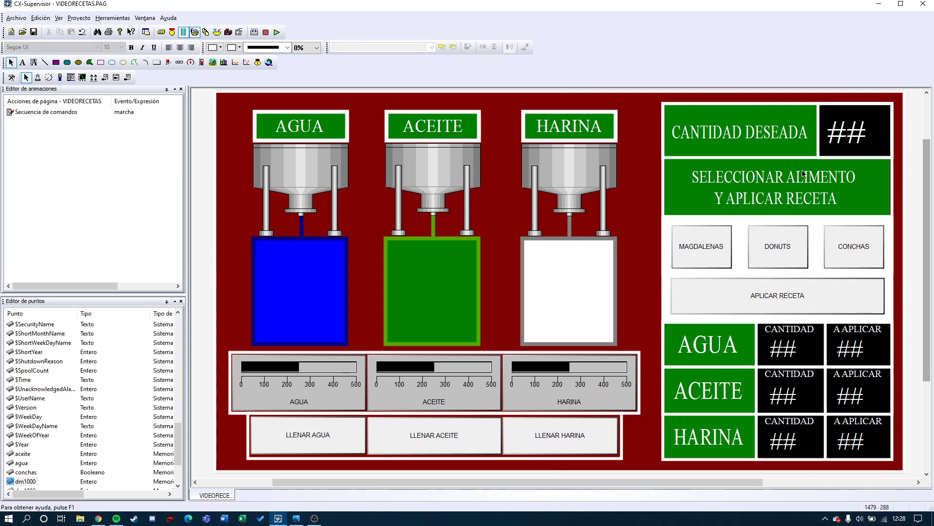
pyautogui.click(856, 130)
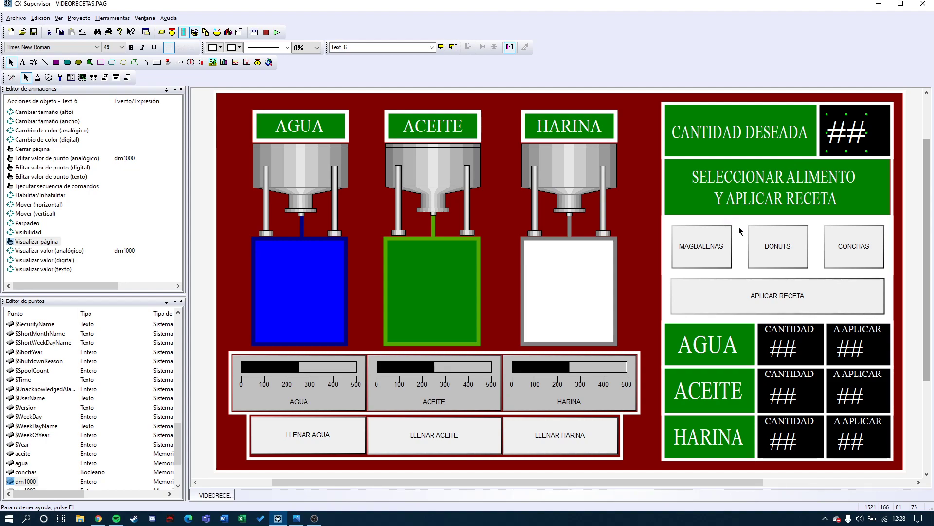
pyautogui.click(702, 237)
# Open the CONCHAS button's command sequence and examine the point assigned from its DownloadRecipe call.
pyautogui.click(854, 246)
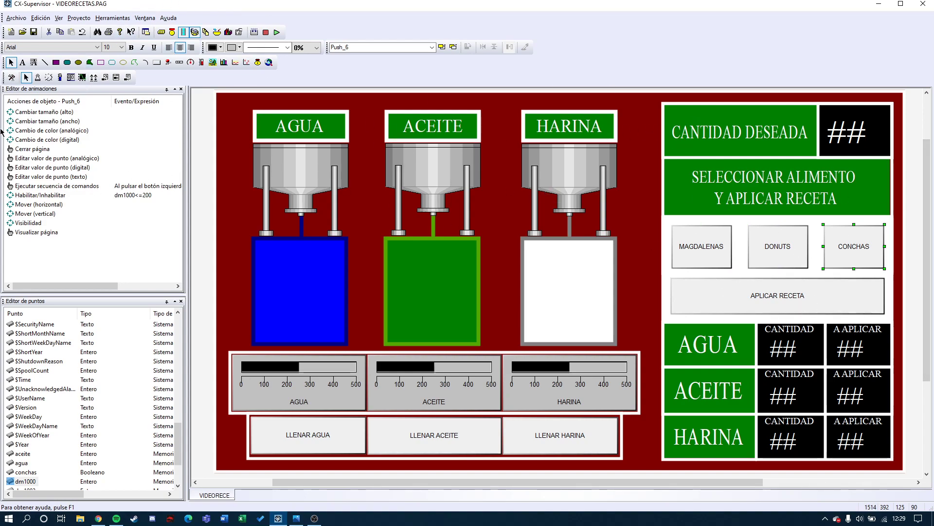
pyautogui.doubleClick(117, 185)
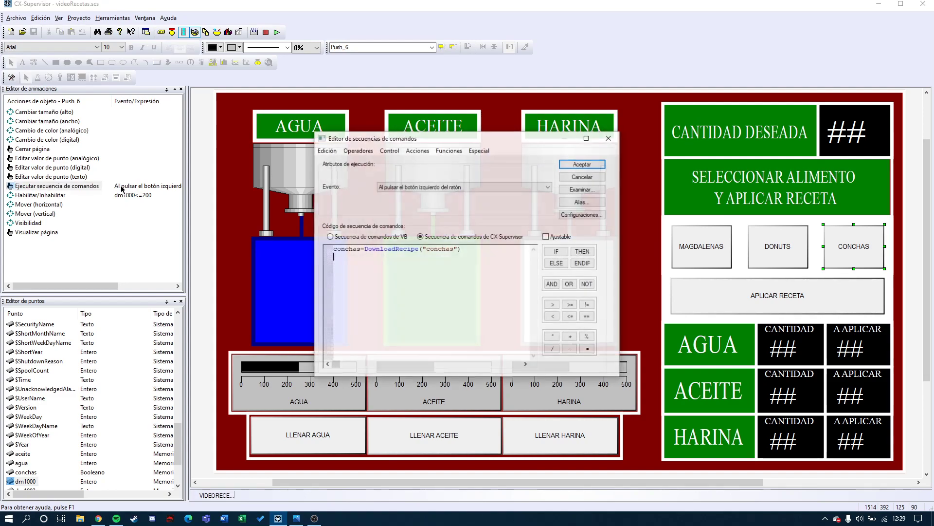
pyautogui.moveTo(465, 251); pyautogui.dragTo(358, 250)
pyautogui.click(356, 252)
pyautogui.click(360, 256)
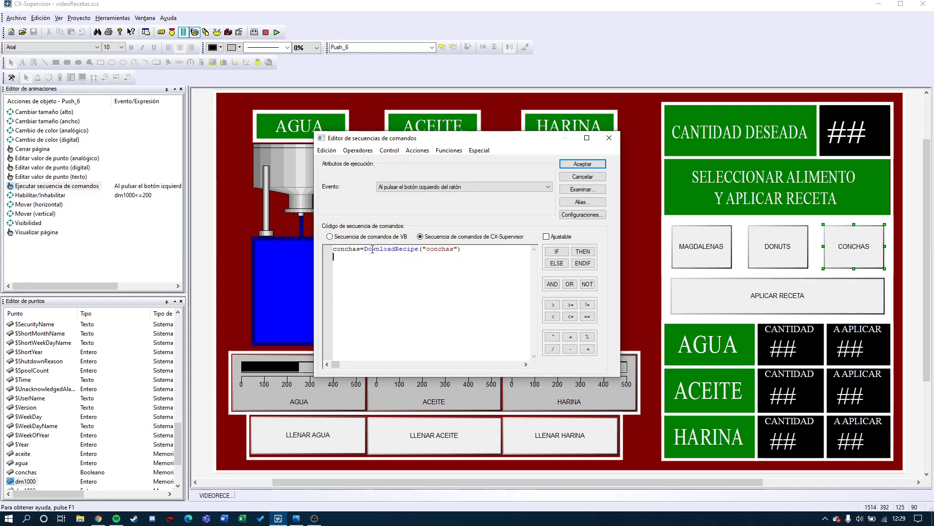
pyautogui.moveTo(360, 249); pyautogui.dragTo(333, 249)
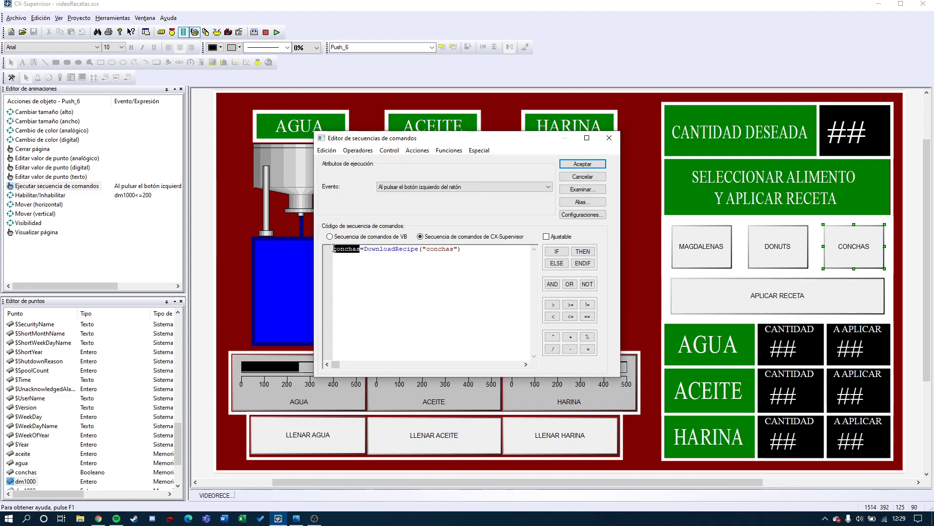
pyautogui.click(363, 248)
pyautogui.press('Left')
pyautogui.press('Left')
pyautogui.press('Left')
pyautogui.press('Left')
pyautogui.click(454, 249)
# Check the script editor's functions and the recipe name passed to DownloadRecipe, then accept the CONCHAS script unchanged.
pyautogui.click(448, 150)
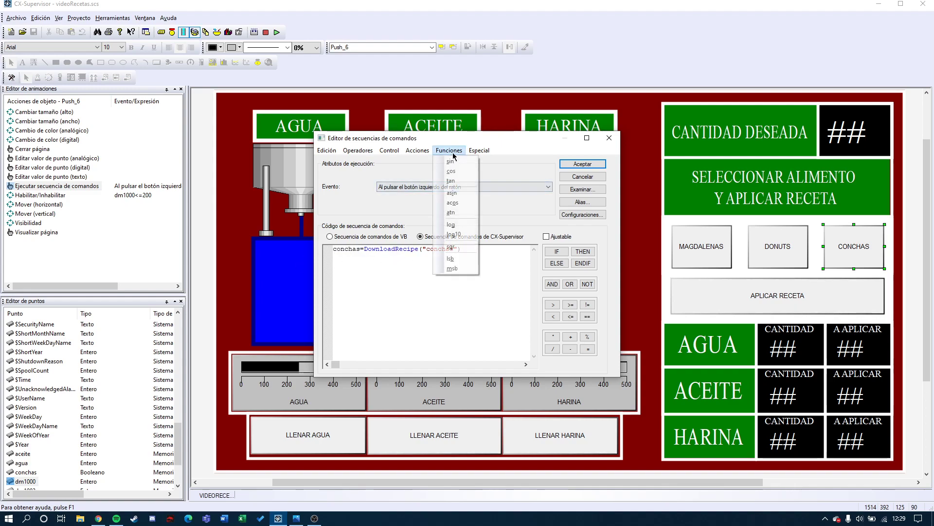
pyautogui.click(416, 281)
pyautogui.moveTo(454, 250); pyautogui.dragTo(427, 249)
pyautogui.click(366, 257)
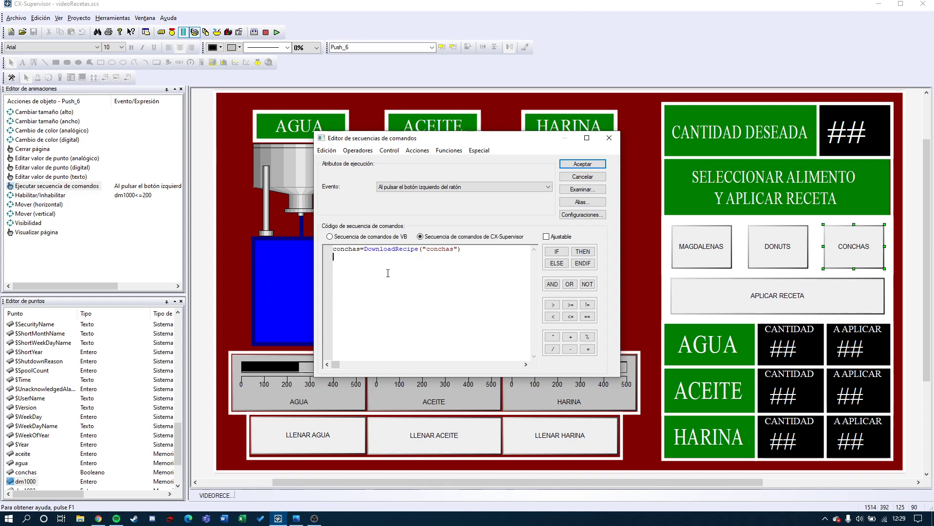
pyautogui.doubleClick(443, 249)
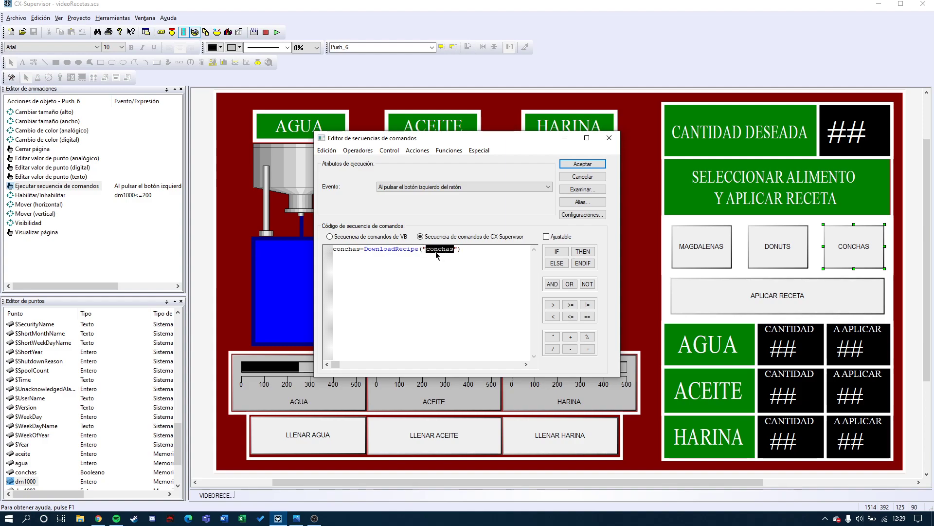
pyautogui.click(583, 164)
# Review the DONUTS button's command sequence and the MAGDALENAS button's enable/disable expression, accepting both without edits.
pyautogui.doubleClick(167, 185)
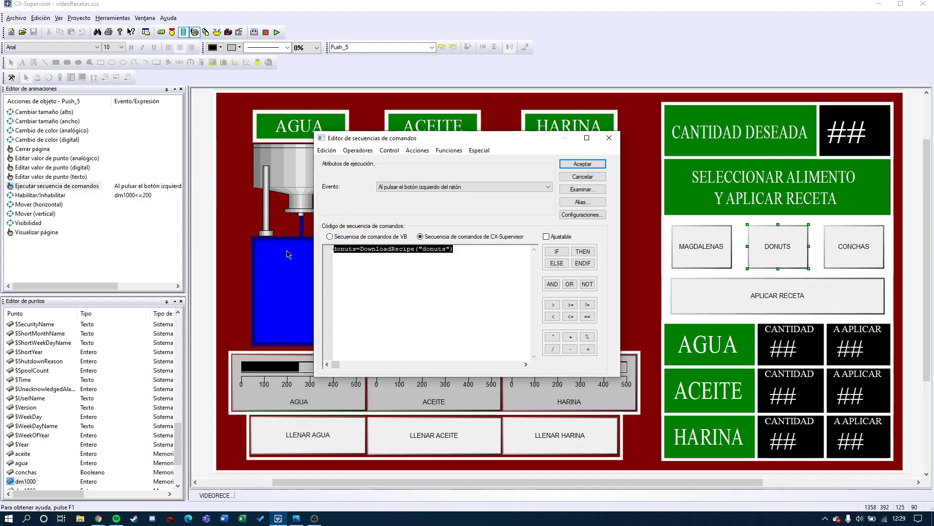
pyautogui.click(583, 164)
pyautogui.click(688, 248)
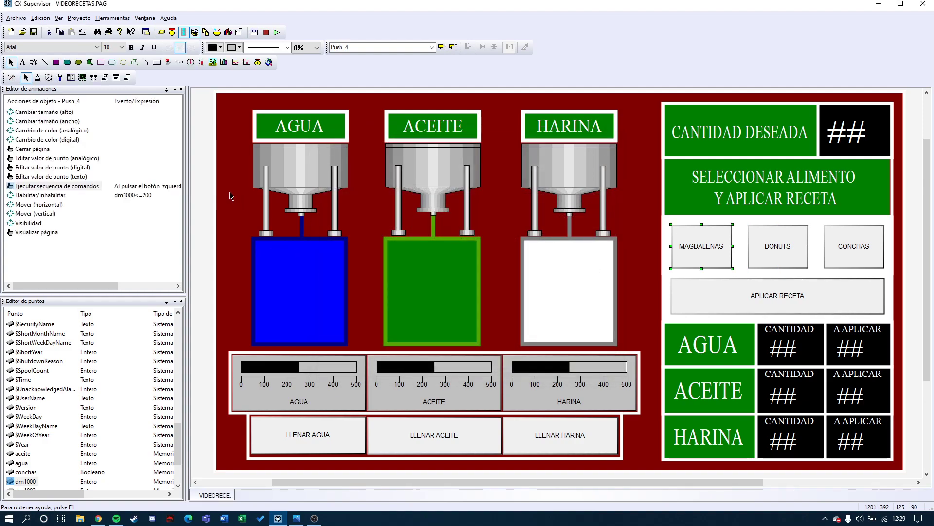
pyautogui.click(108, 197)
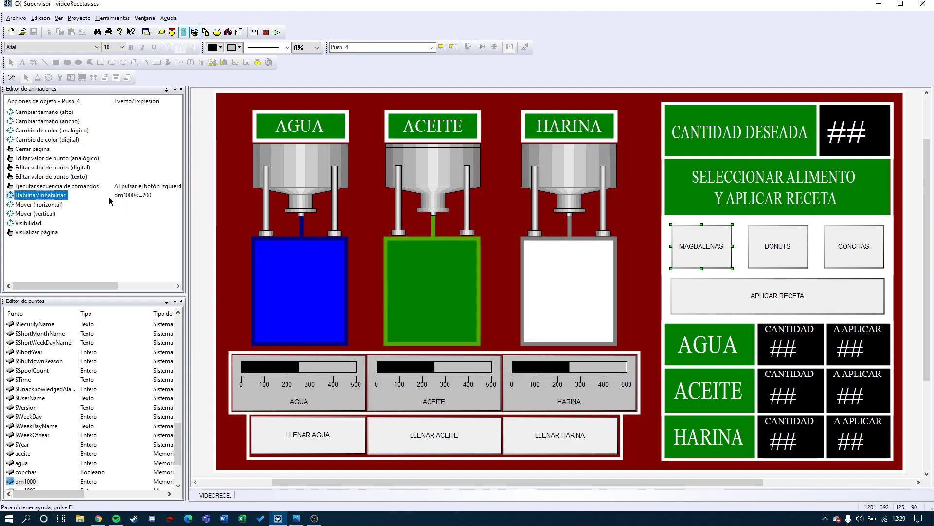
pyautogui.doubleClick(128, 199)
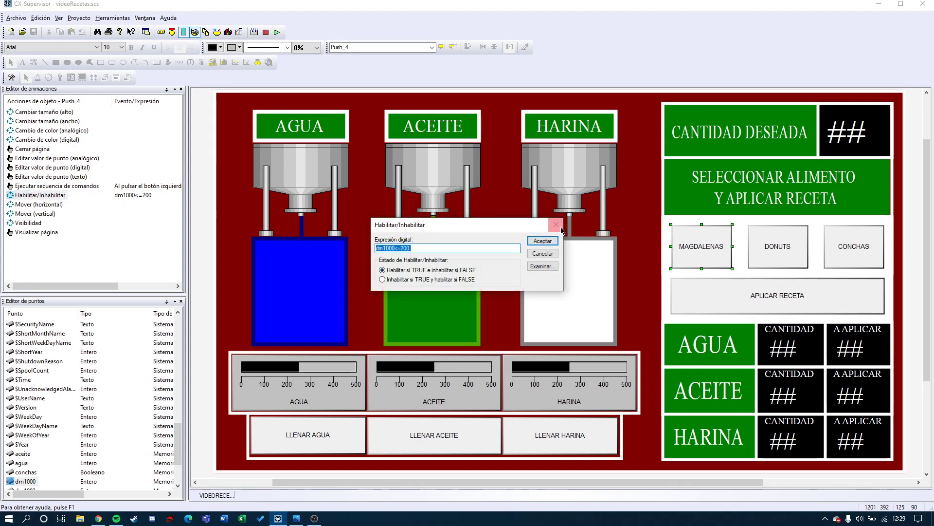
pyautogui.click(530, 242)
# Check the CANTIDAD DESEADA value, and open the APLICAR RECETA button's enable/disable expression to read it from end to start.
pyautogui.click(832, 146)
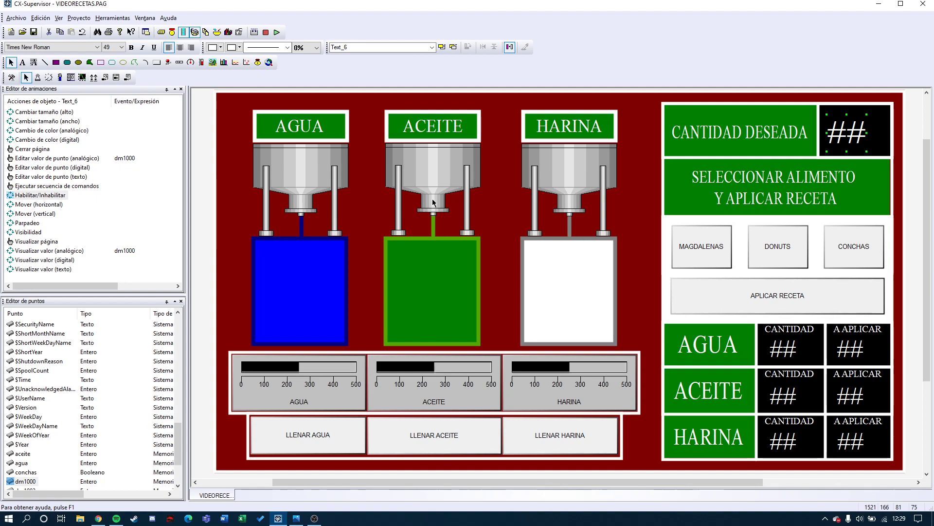
pyautogui.click(747, 282)
pyautogui.doubleClick(151, 149)
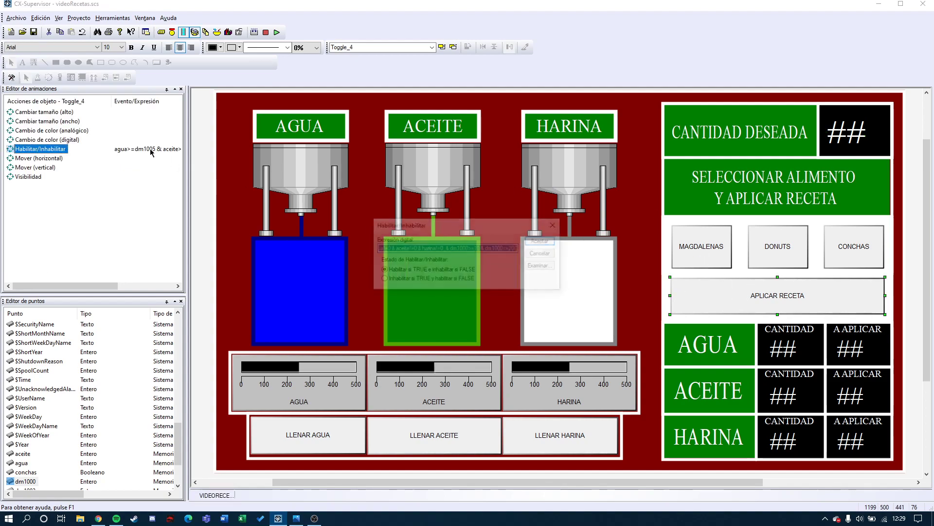
pyautogui.hotkey('ctrl', 'v')
pyautogui.moveTo(504, 248); pyautogui.dragTo(537, 256)
pyautogui.click(507, 249)
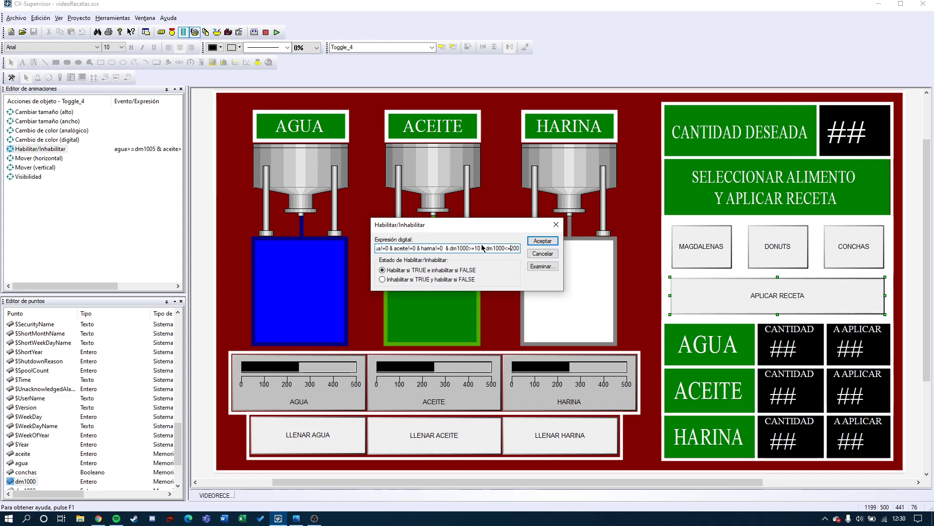
pyautogui.hotkey('shift', 'End')
pyautogui.moveTo(508, 248); pyautogui.dragTo(307, 248)
pyautogui.click(377, 249)
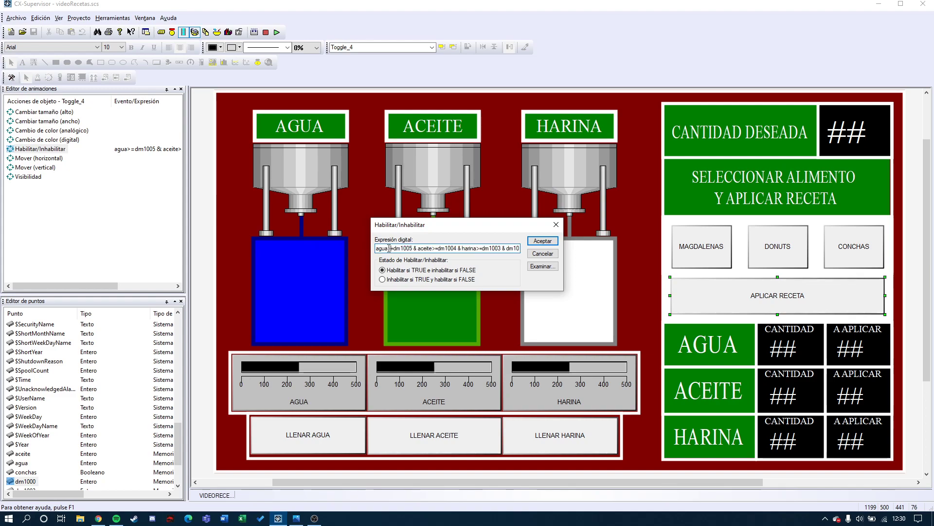
# Read the APLICAR RECETA enable/disable expression, from its ingredient comparisons to its dm1000 limits, then accept it without edits.
pyautogui.moveTo(379, 249); pyautogui.dragTo(410, 248)
pyautogui.moveTo(416, 248); pyautogui.dragTo(496, 248)
pyautogui.hotkey('ctrl', 'z')
pyautogui.click(459, 250)
pyautogui.moveTo(449, 248); pyautogui.dragTo(482, 248)
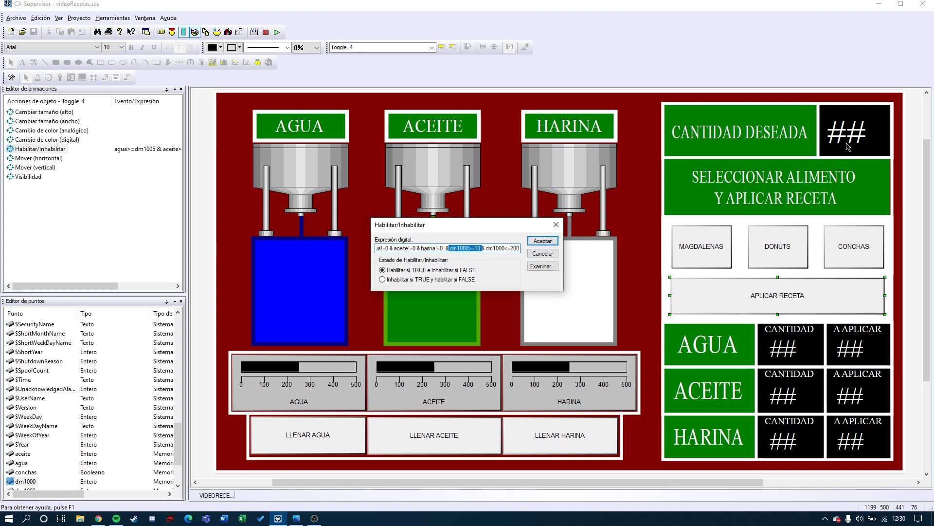
pyautogui.click(479, 248)
pyautogui.doubleClick(486, 248)
pyautogui.moveTo(482, 248); pyautogui.dragTo(516, 248)
pyautogui.click(531, 244)
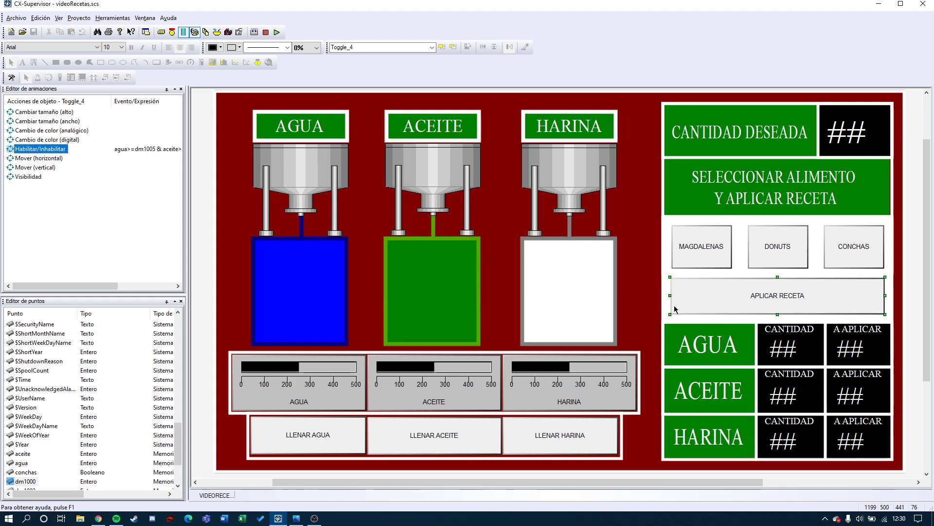
# Check the point displayed by the AGUA CANTIDAD value, then select and deselect the whole ingredient quantity table.
pyautogui.click(761, 360)
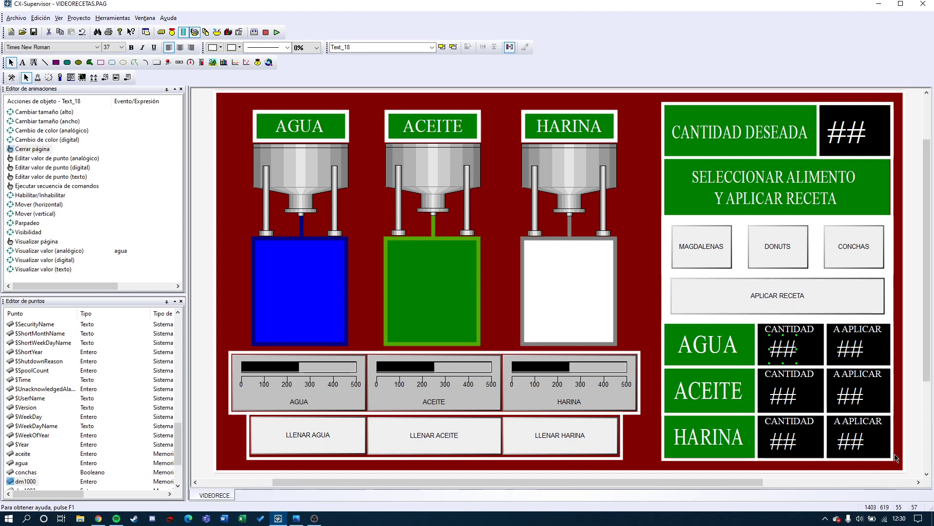
pyautogui.moveTo(912, 470); pyautogui.dragTo(653, 295)
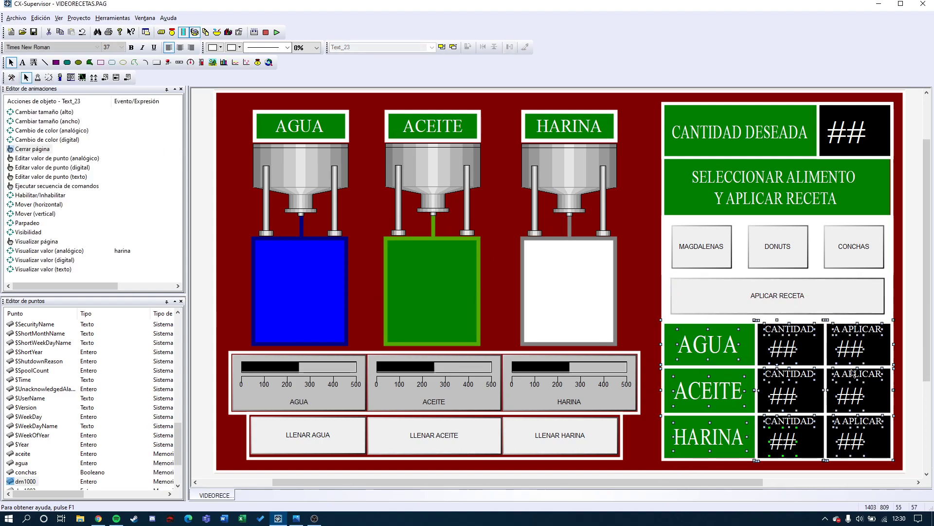
pyautogui.click(911, 366)
# Check which points the A APLICAR values for AGUA, ACEITE and HARINA display, comparing them with CANTIDAD DESEADA.
pyautogui.click(851, 349)
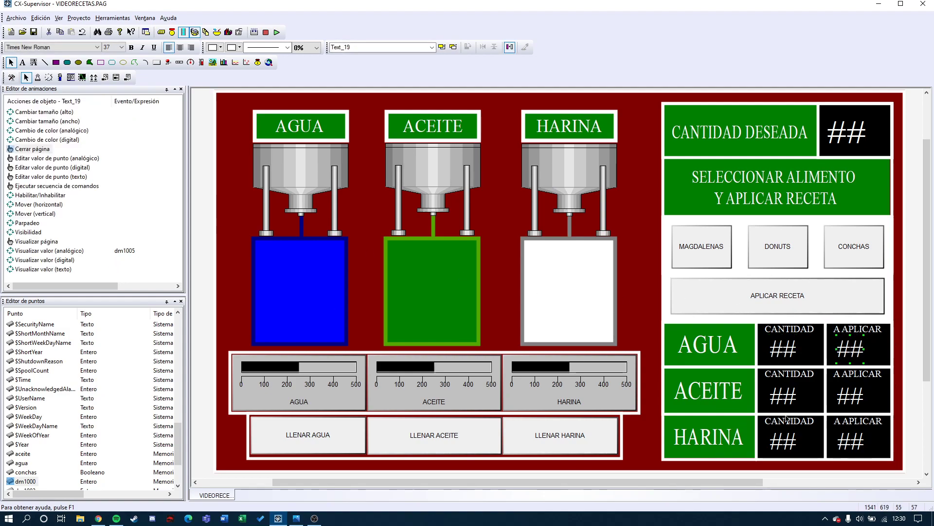
pyautogui.click(850, 397)
pyautogui.click(845, 448)
pyautogui.click(851, 437)
pyautogui.click(850, 349)
pyautogui.click(835, 128)
pyautogui.click(850, 349)
pyautogui.click(851, 442)
# Review the dm1000, dm1003 and dm1005 points at the end of the point list.
pyautogui.moveTo(179, 440); pyautogui.dragTo(178, 456)
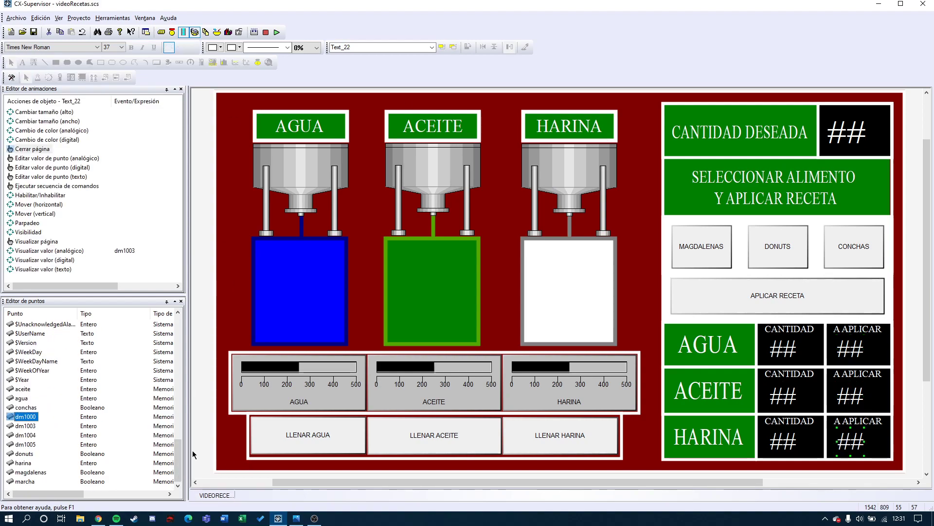
pyautogui.click(205, 396)
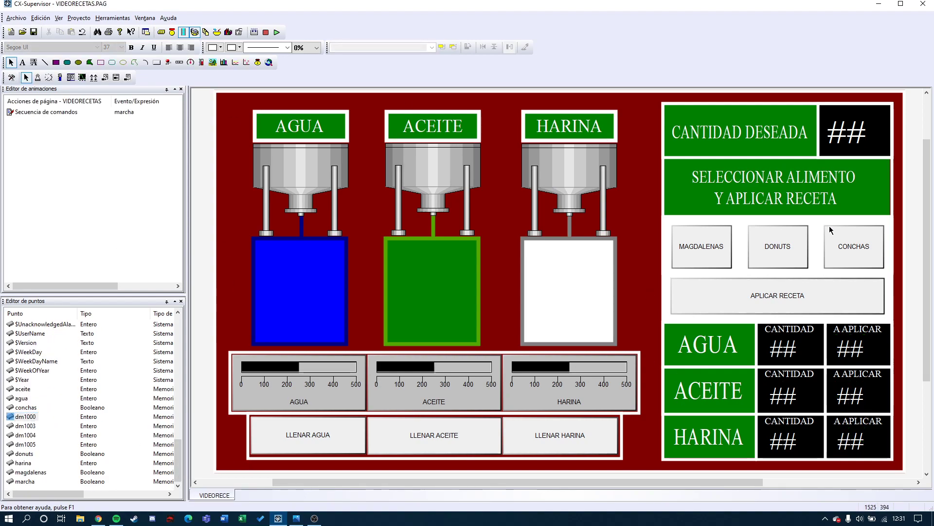
pyautogui.click(18, 419)
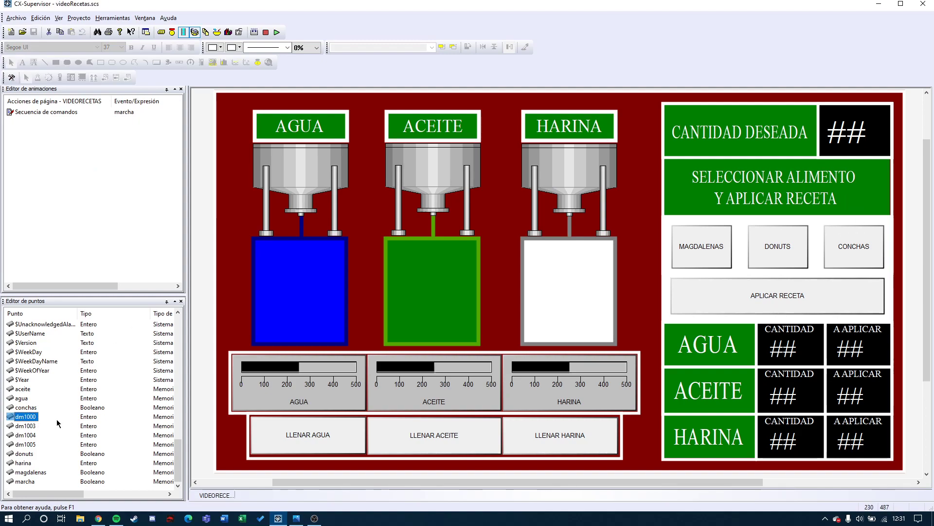
pyautogui.click(34, 429)
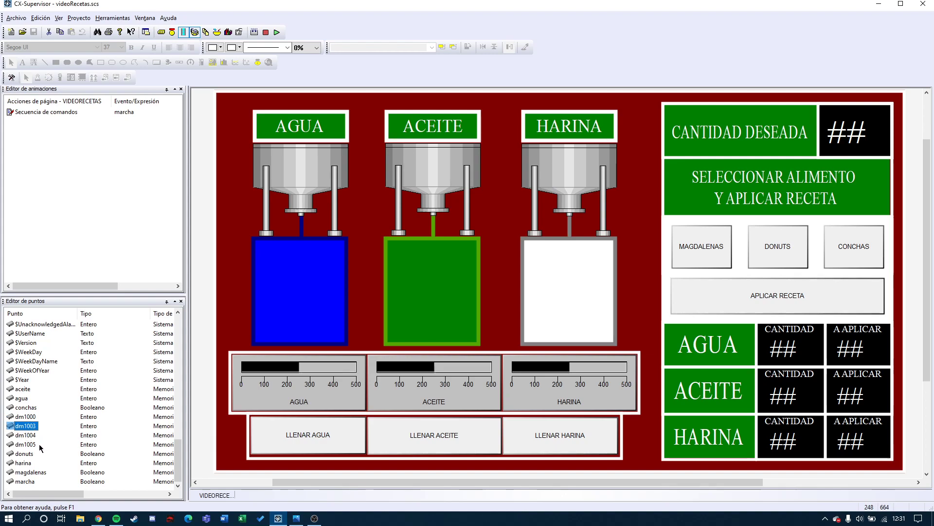
pyautogui.click(33, 446)
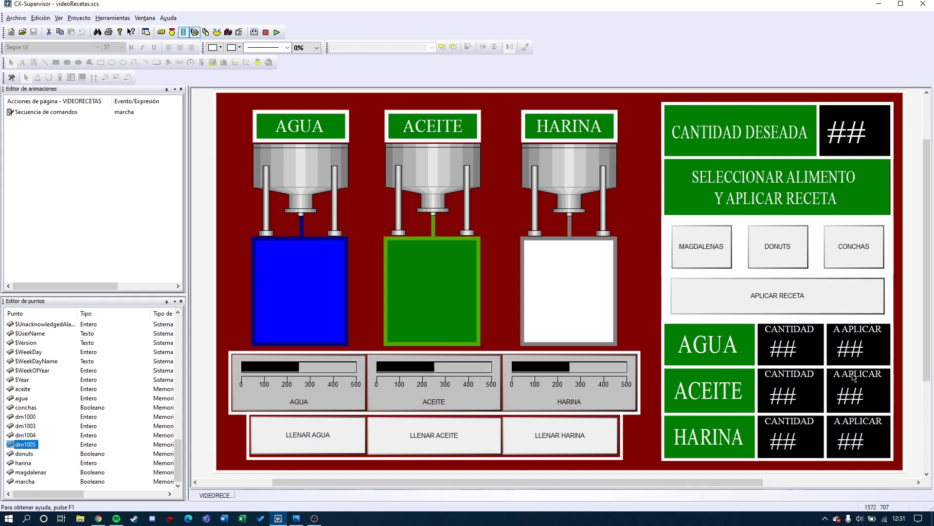
# Review the aceite, agua and harina points and inspect the tank rectangles on the page.
pyautogui.click(19, 390)
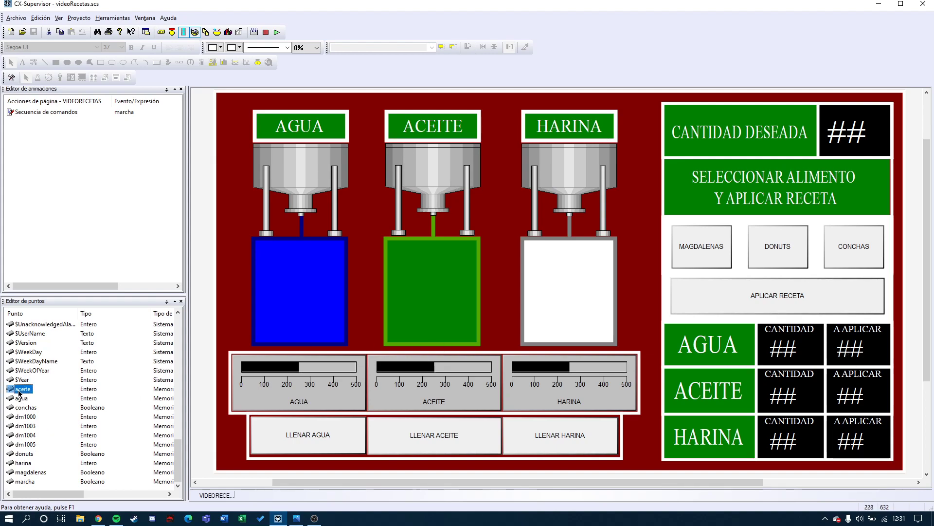
pyautogui.click(22, 399)
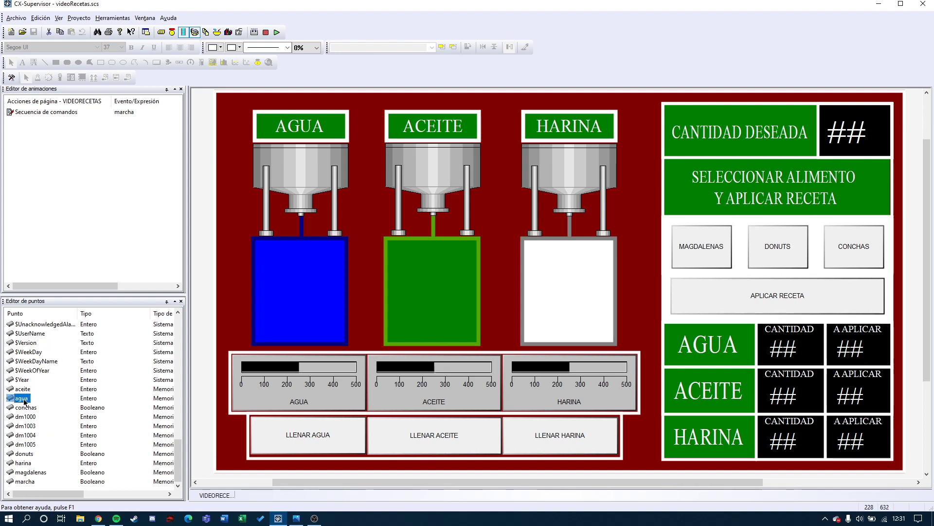
pyautogui.click(23, 464)
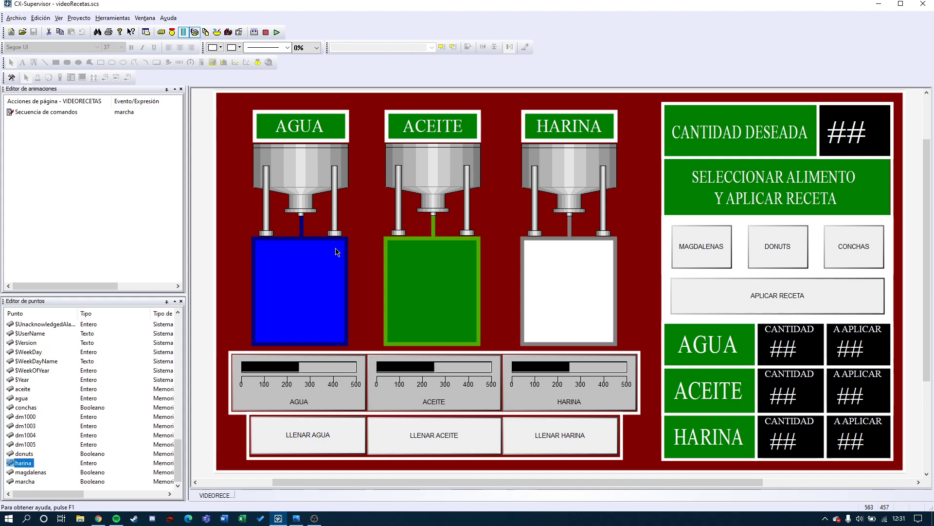
pyautogui.doubleClick(22, 398)
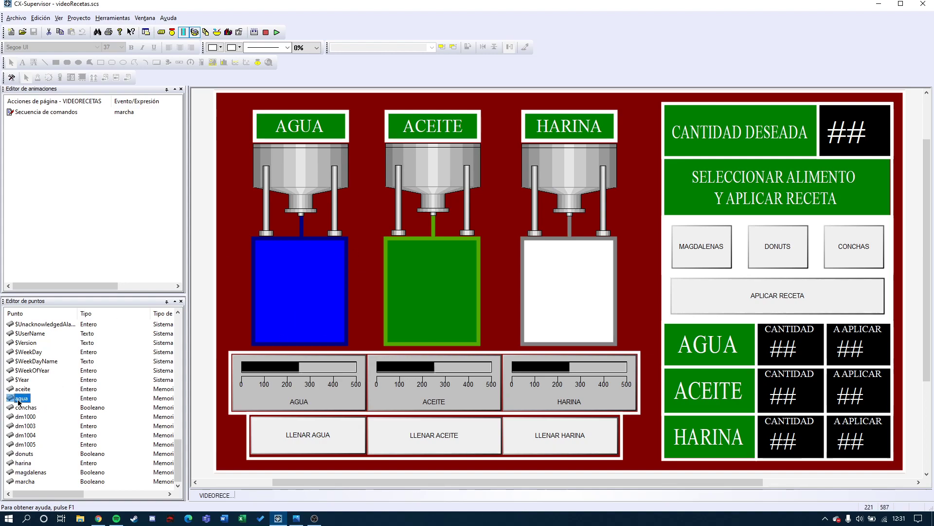
pyautogui.click(553, 162)
pyautogui.click(278, 312)
pyautogui.click(424, 287)
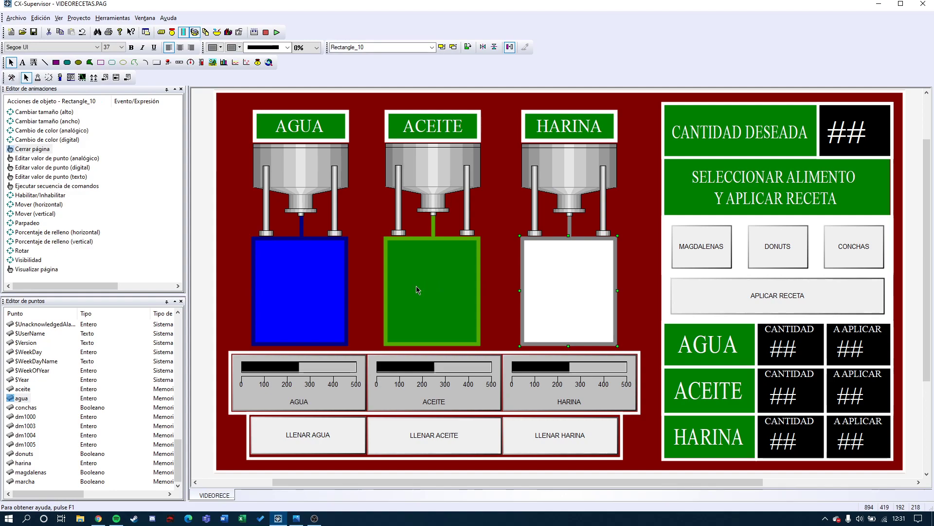
# Review the conchas, donuts, magdalenas and marcha points alongside their recipe buttons and the APLICAR RECETA button.
pyautogui.click(24, 408)
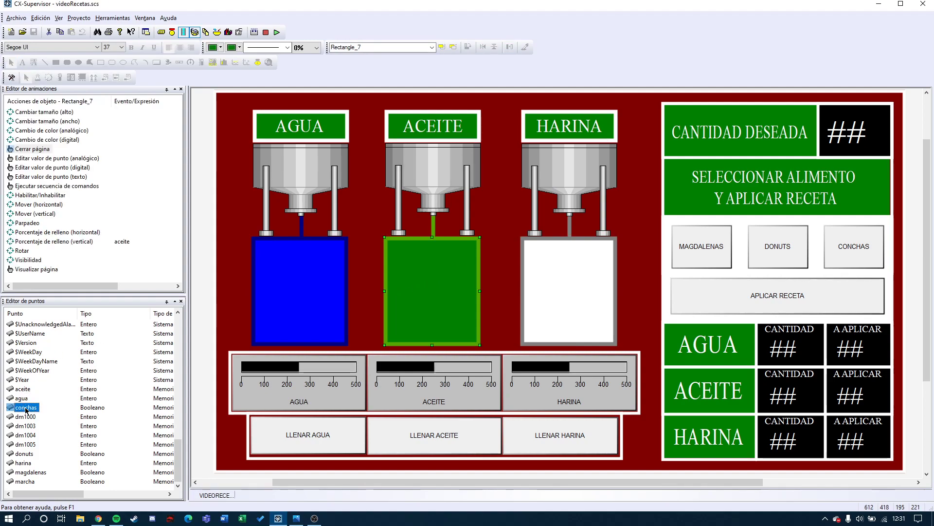
pyautogui.click(24, 453)
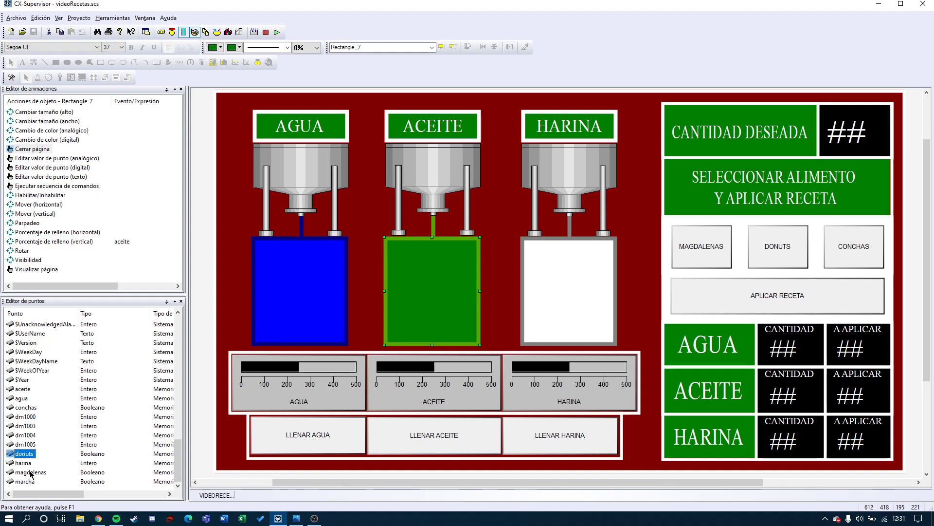
pyautogui.click(31, 472)
pyautogui.click(682, 249)
pyautogui.click(864, 249)
pyautogui.click(27, 481)
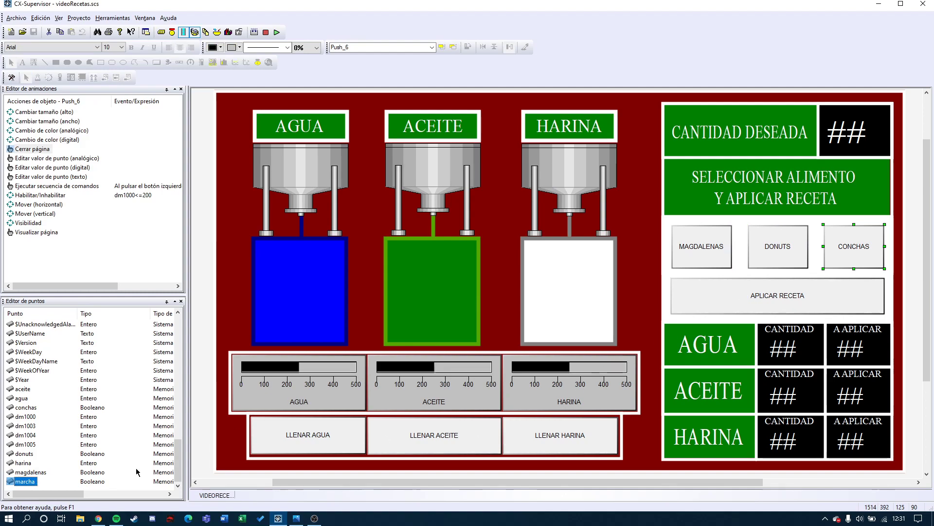
pyautogui.click(745, 299)
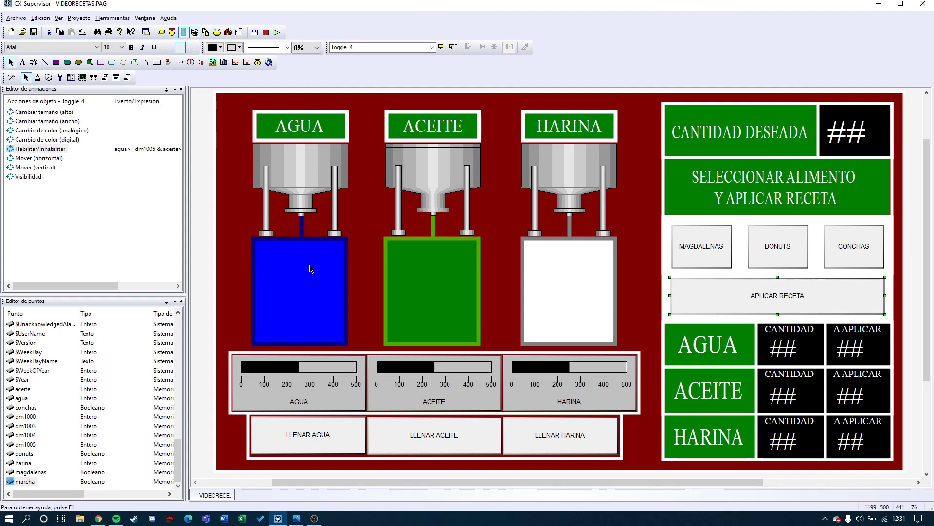
pyautogui.click(192, 261)
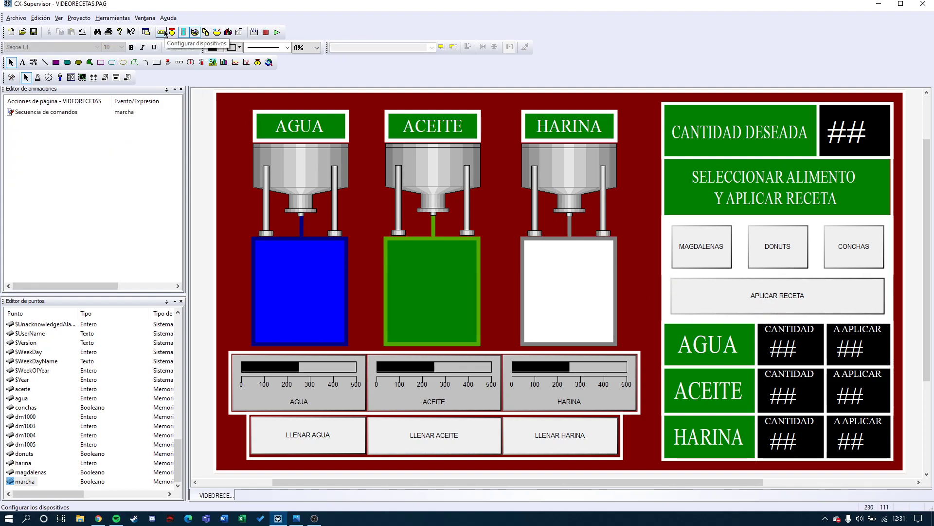
# Open the recipe editor and examine the conchas recipe's ingredients, cancelling without changes.
pyautogui.click(220, 31)
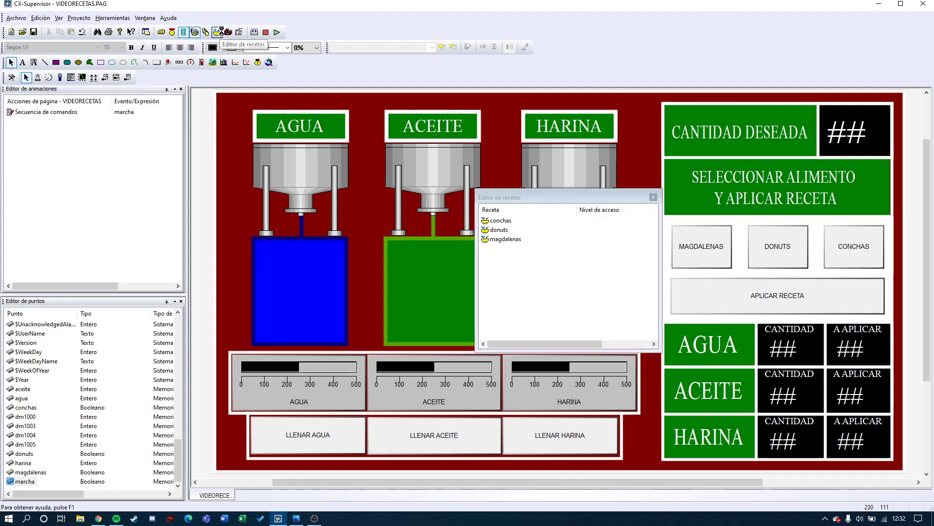
pyautogui.moveTo(584, 203); pyautogui.dragTo(577, 203)
pyautogui.click(492, 244)
pyautogui.click(499, 254)
pyautogui.doubleClick(494, 235)
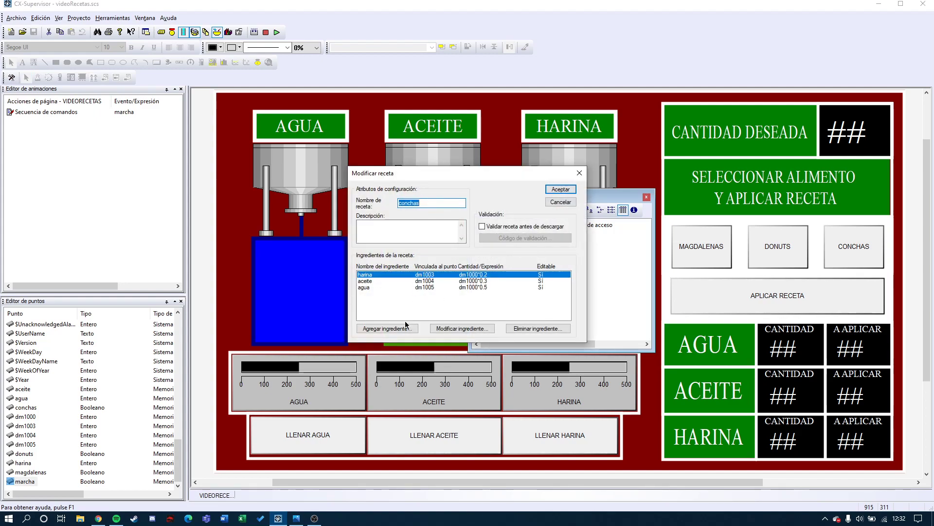
pyautogui.click(561, 202)
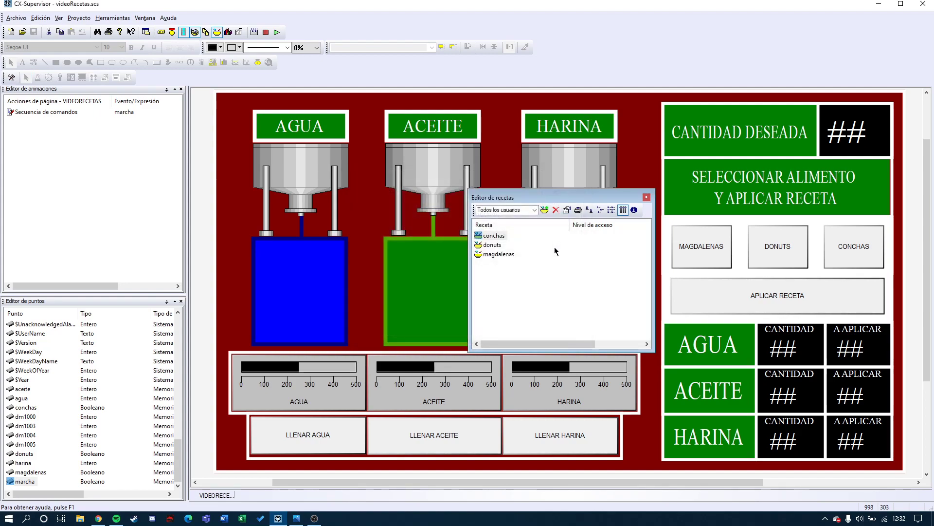
# Show the form for adding a new recipe, then cancel it.
pyautogui.rightClick(555, 248)
pyautogui.click(562, 253)
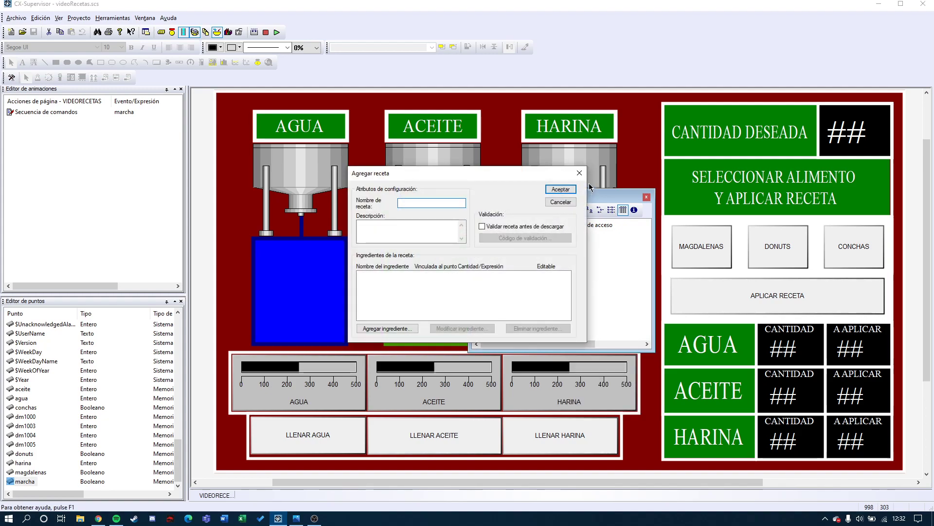
pyautogui.press('Escape')
# Open the donuts recipe and examine its name and its harina, aceite and agua ingredients.
pyautogui.doubleClick(497, 244)
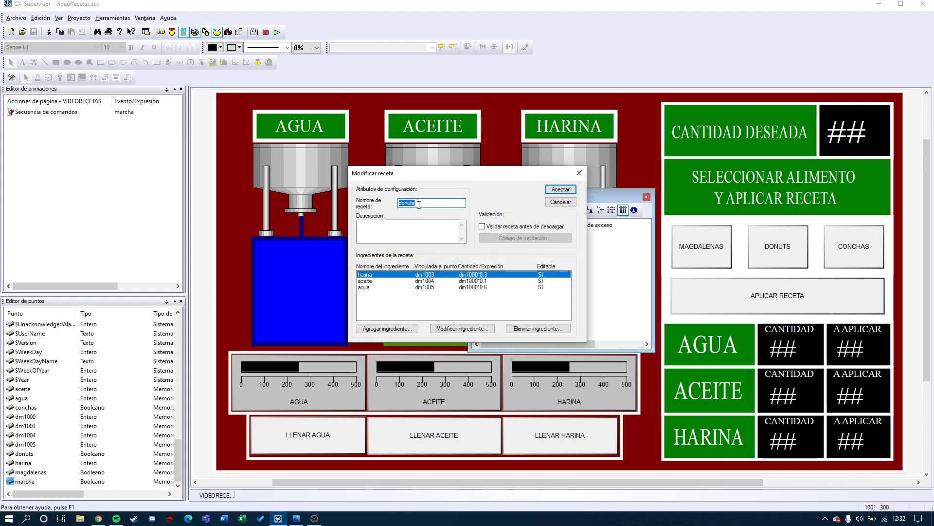
pyautogui.click(383, 274)
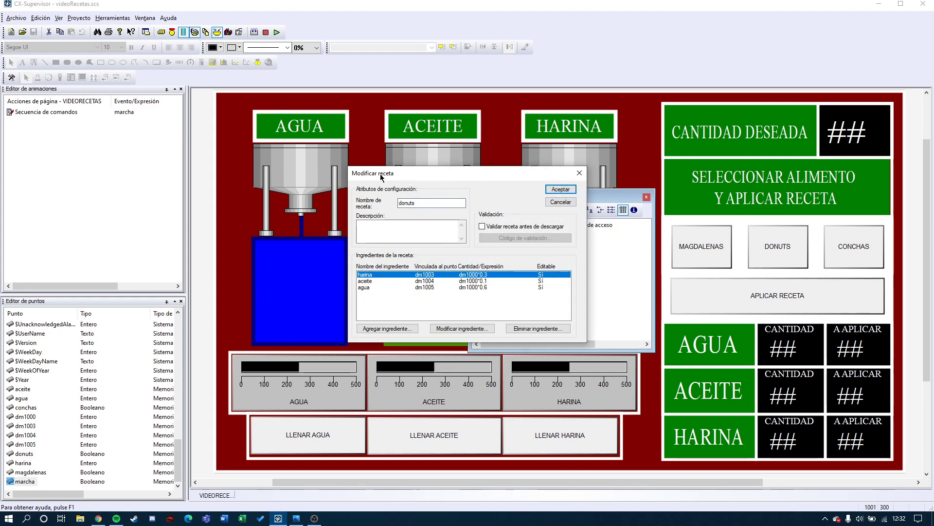
pyautogui.moveTo(421, 203); pyautogui.dragTo(387, 203)
pyautogui.click(367, 281)
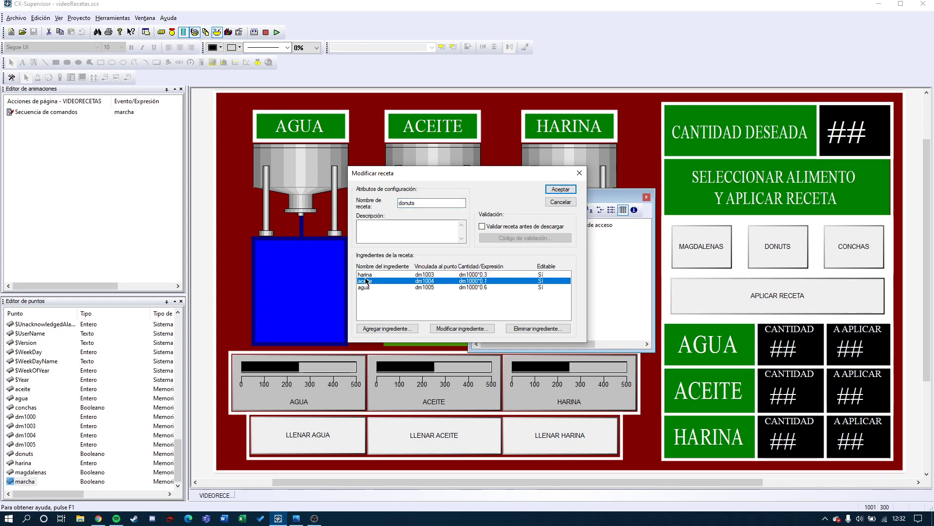
pyautogui.click(366, 275)
pyautogui.click(368, 287)
pyautogui.click(368, 281)
pyautogui.click(372, 275)
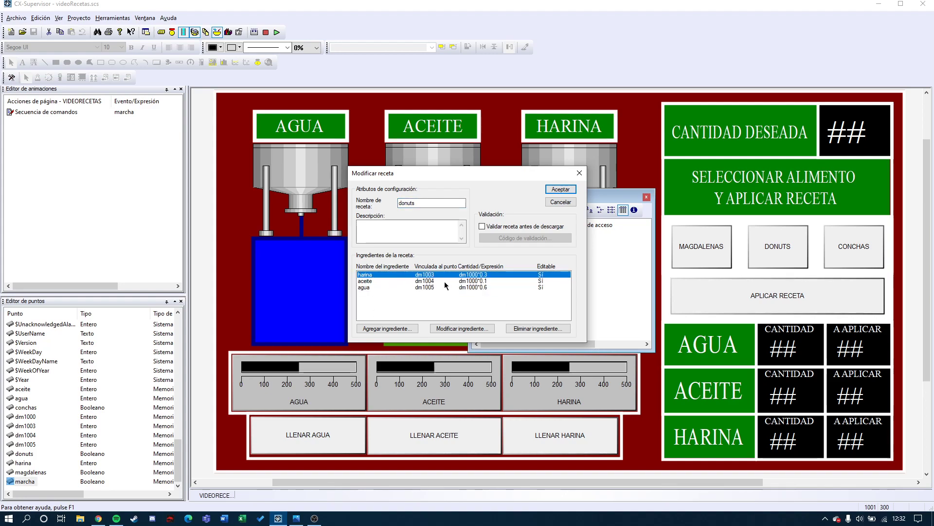
# Examine the linked point and quantity/expression fields for a new donuts ingredient, then close the form without adding one.
pyautogui.click(385, 329)
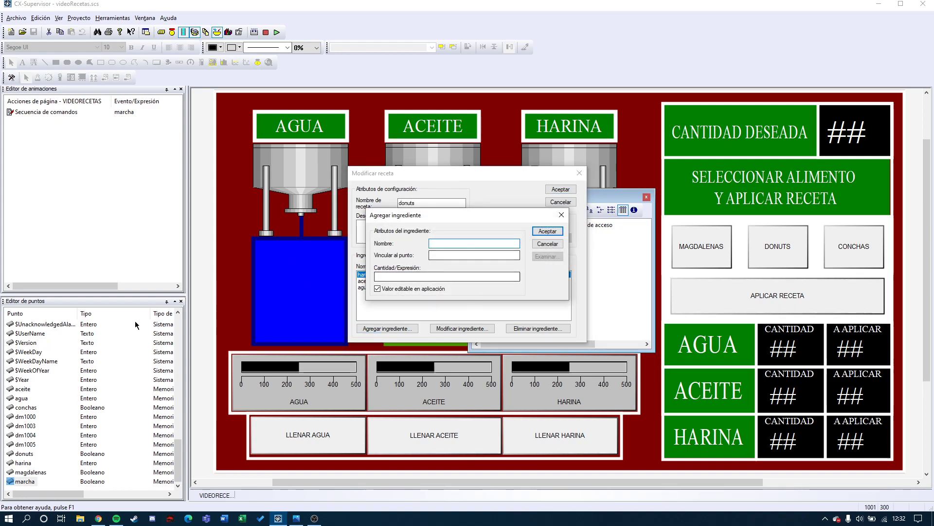
pyautogui.click(444, 254)
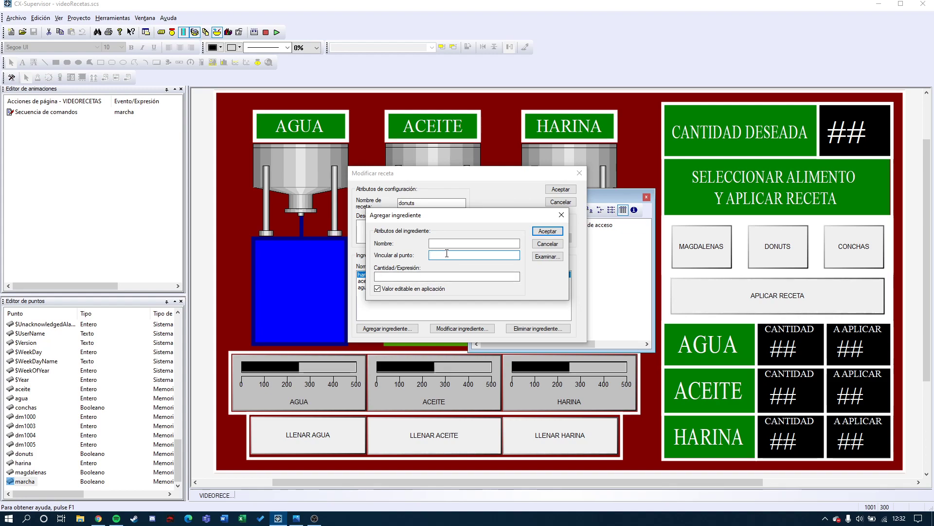
pyautogui.click(401, 277)
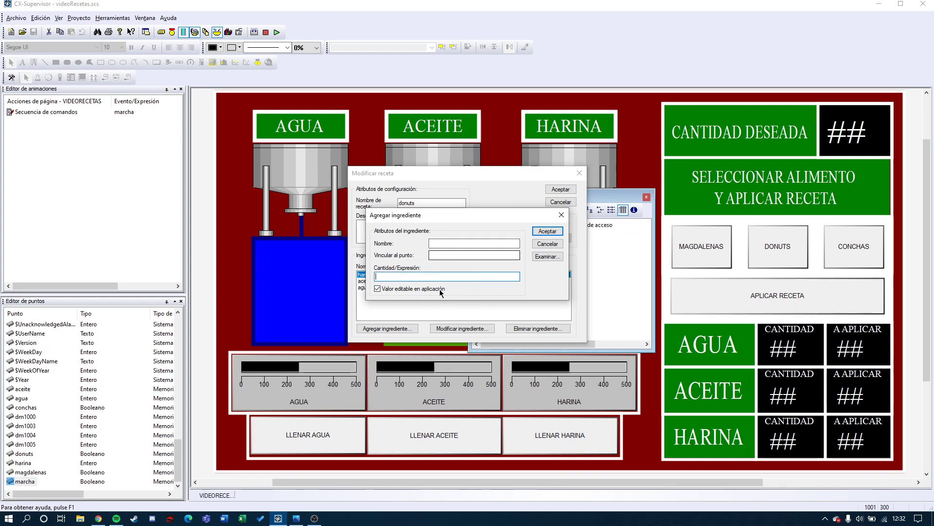
pyautogui.click(561, 215)
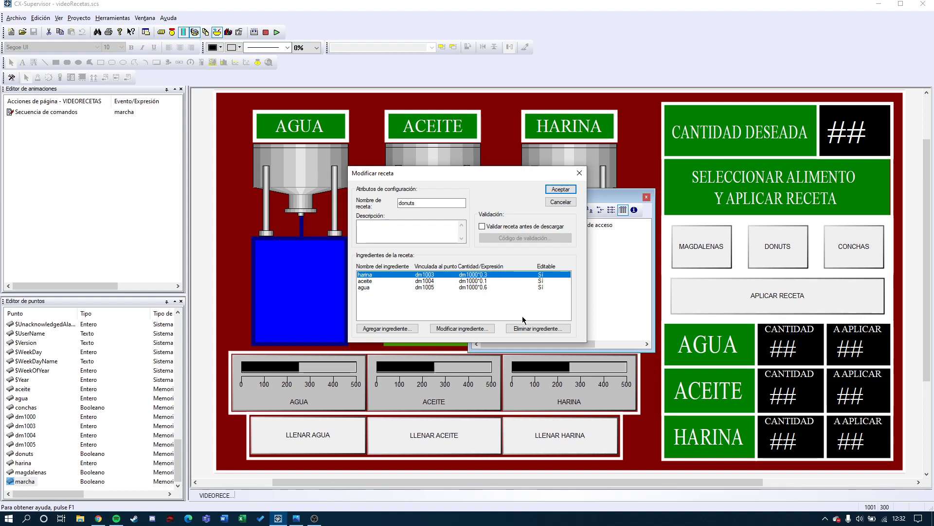
# Compare the quantity expressions of the aceite, agua and harina ingredients in the donuts recipe.
pyautogui.click(481, 281)
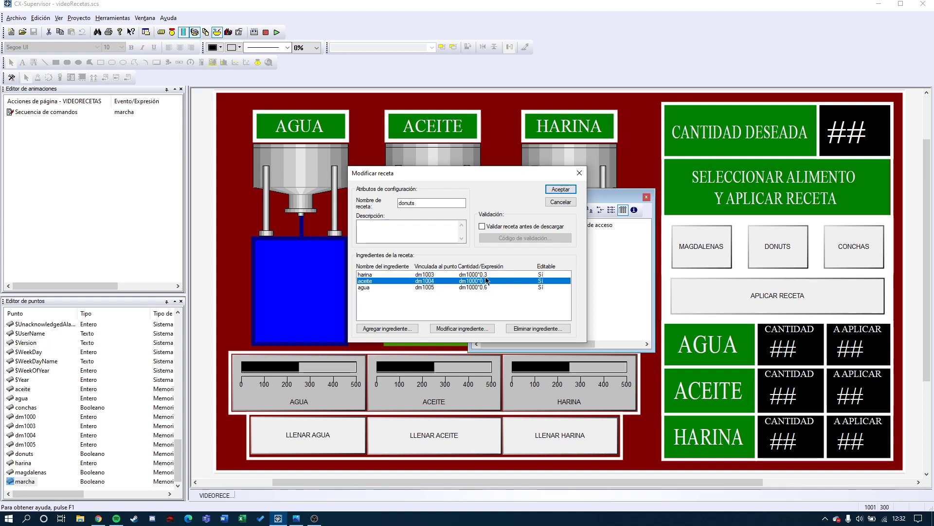
pyautogui.click(462, 288)
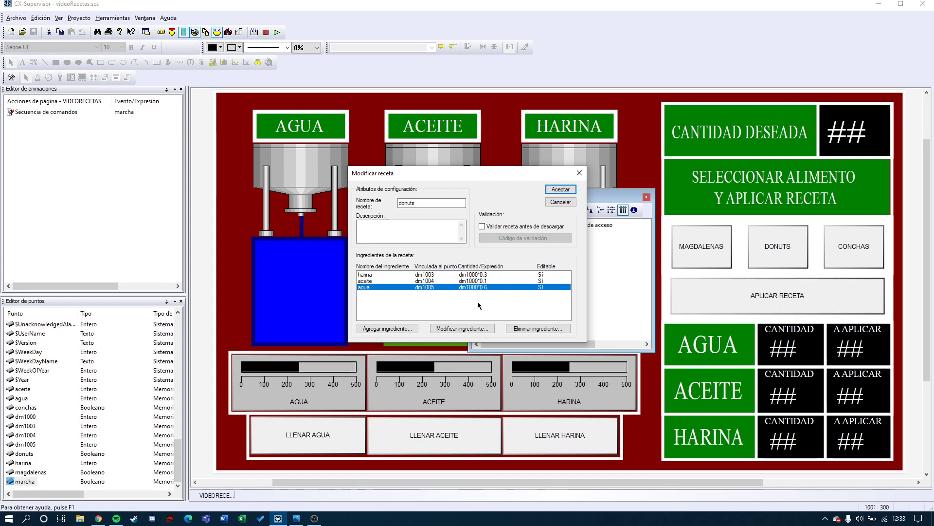
pyautogui.click(487, 274)
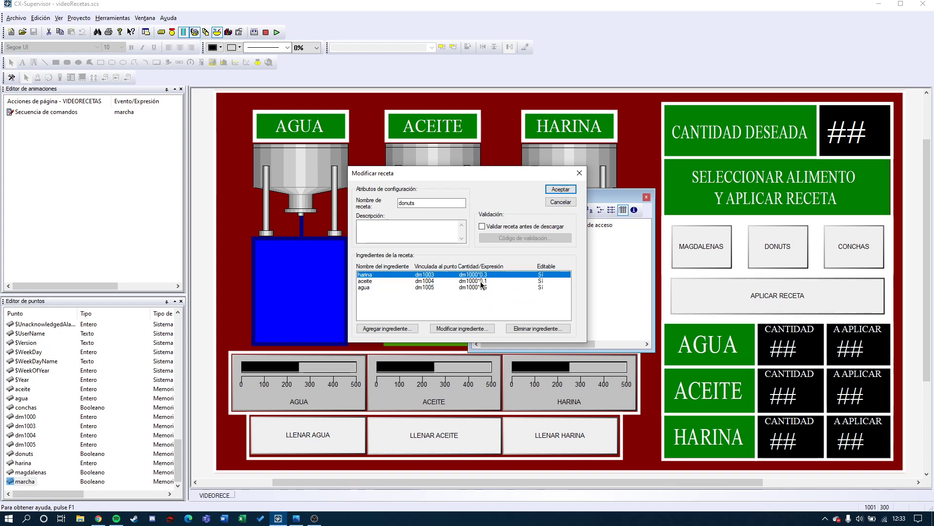
# Recheck the linked points and quantity expressions of aceite, agua and harina in the donuts recipe, then close it.
pyautogui.click(481, 281)
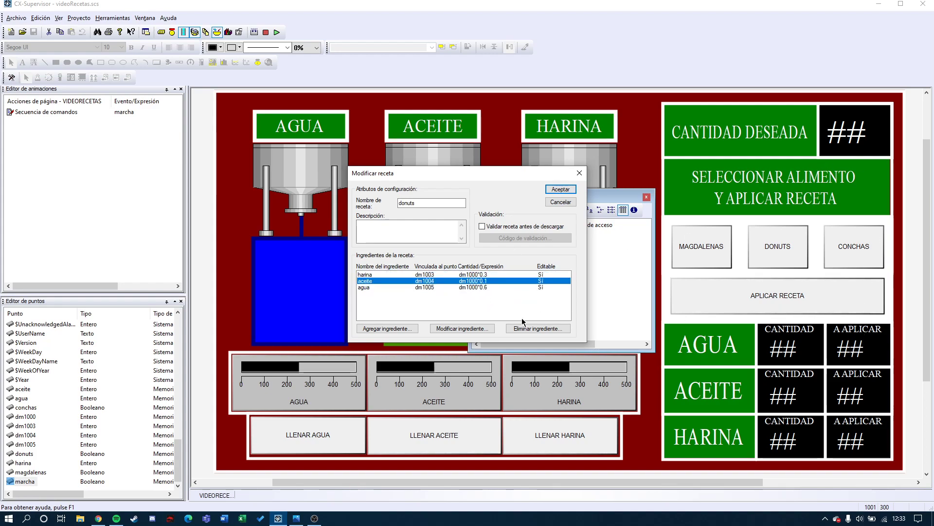
pyautogui.click(363, 286)
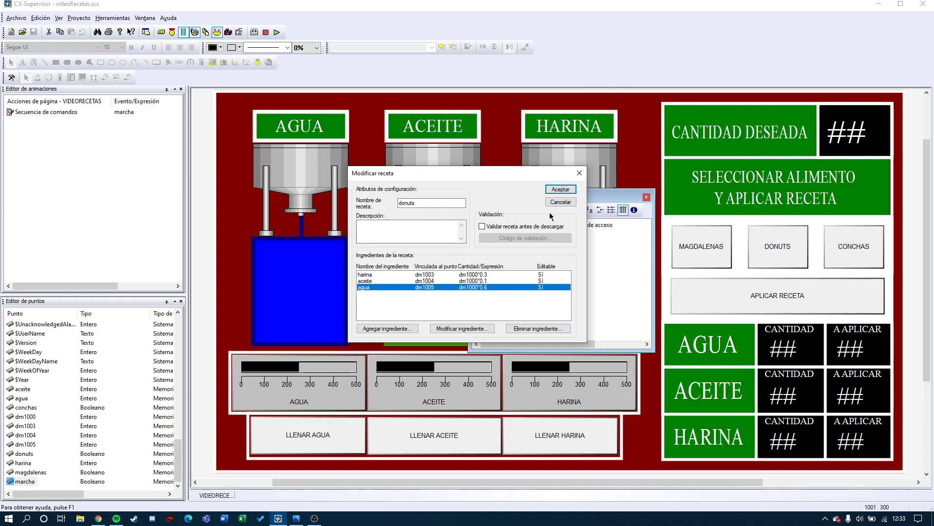
pyautogui.click(462, 274)
pyautogui.click(469, 288)
pyautogui.click(468, 281)
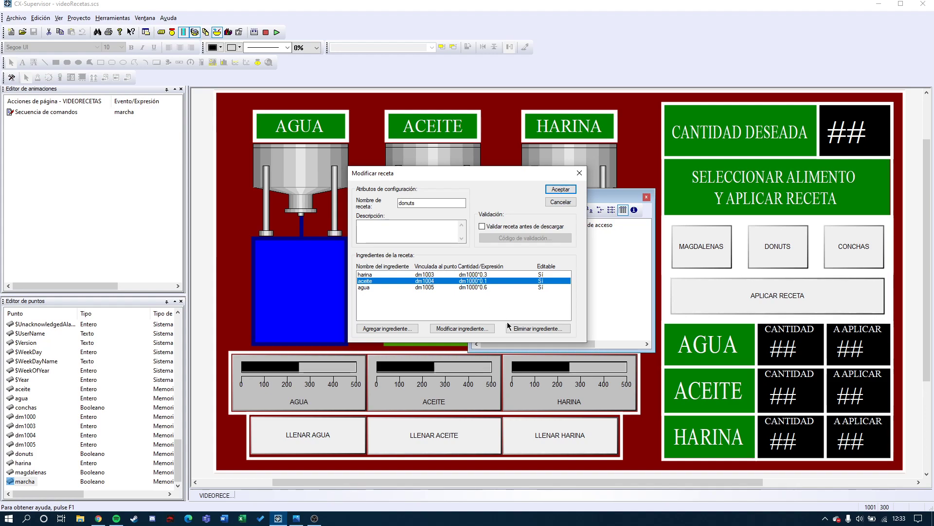
pyautogui.click(560, 189)
# Examine the ingredient expressions of the conchas and magdalenas recipes, then close the recipe editor.
pyautogui.click(501, 236)
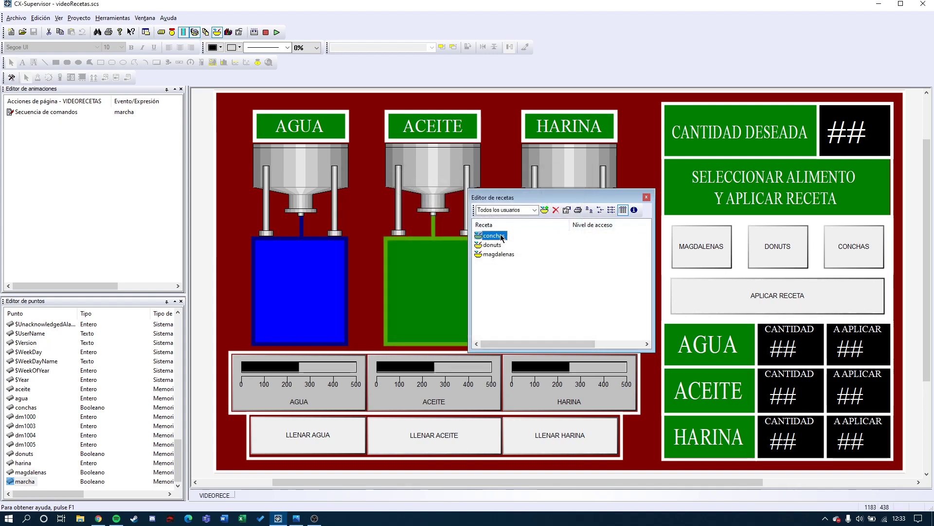
pyautogui.doubleClick(501, 236)
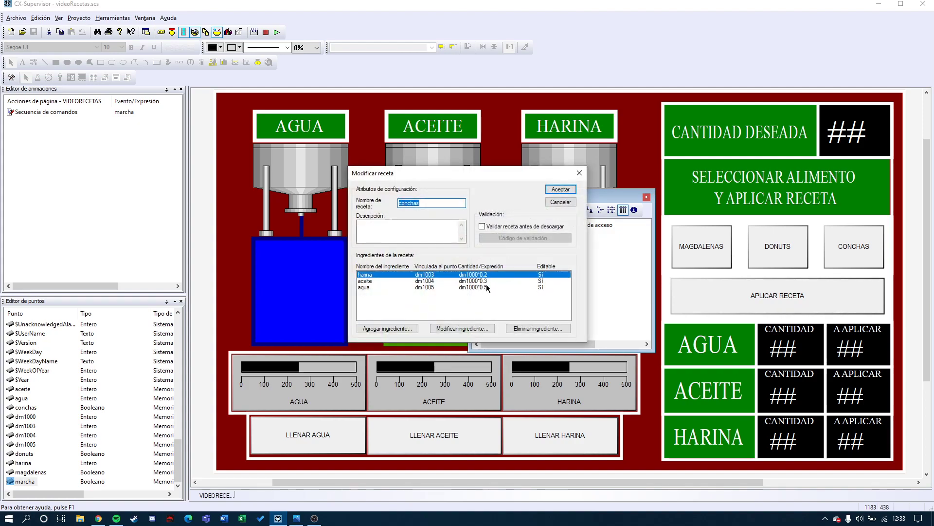
pyautogui.click(561, 189)
pyautogui.click(503, 255)
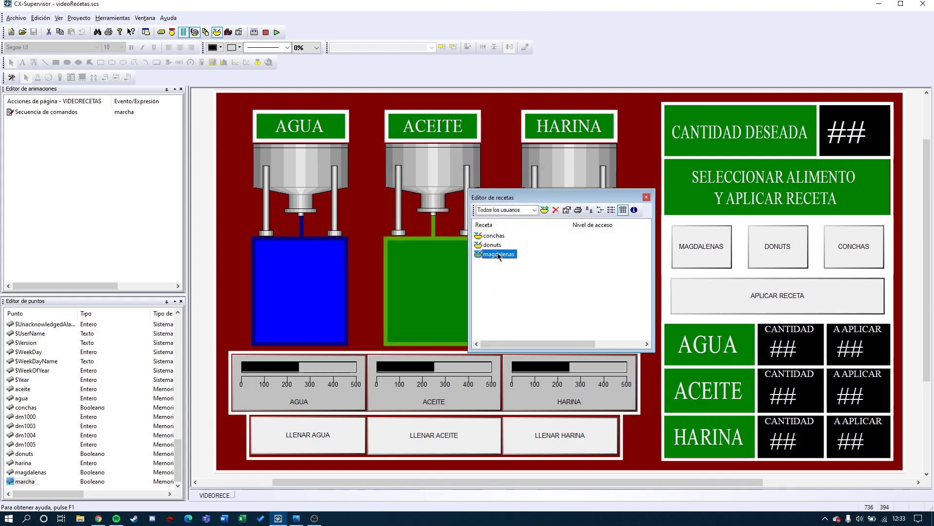
pyautogui.doubleClick(503, 255)
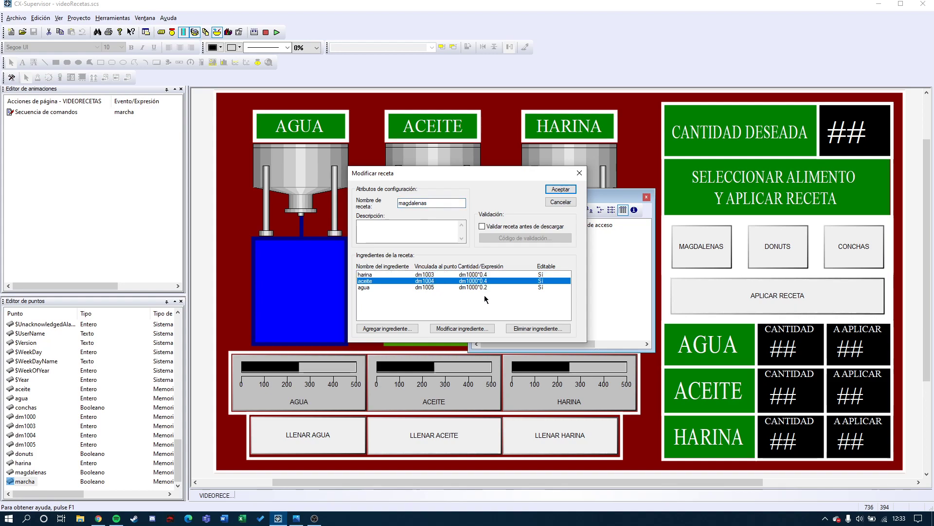
pyautogui.click(561, 189)
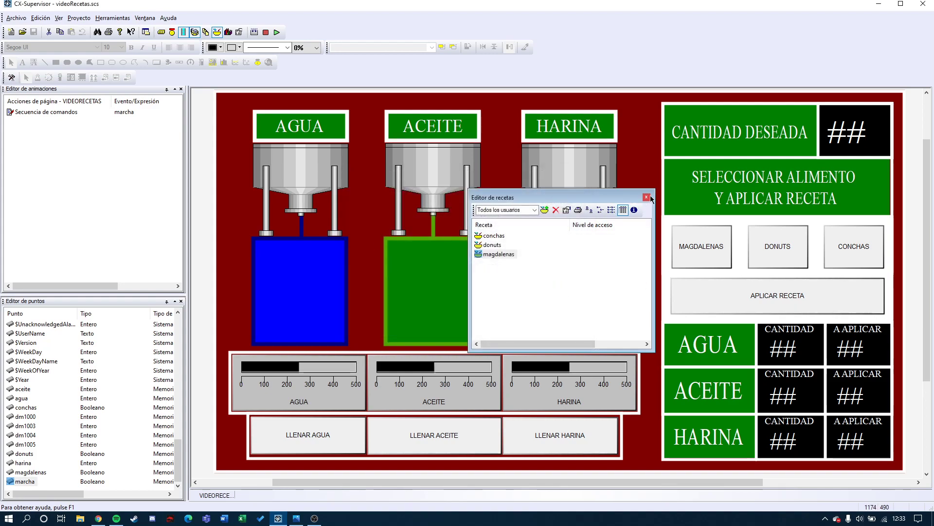
pyautogui.click(646, 197)
# Review the dm1000, dm1003, dm1004 and dm1005 points and examine the Salida I/O options of dm1000, then close its dialog.
pyautogui.click(178, 448)
pyautogui.click(18, 444)
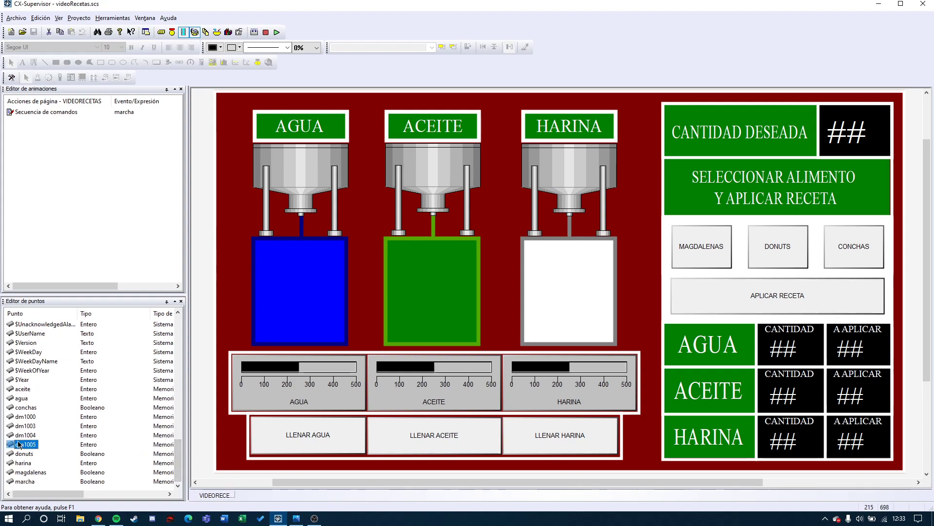
pyautogui.click(33, 417)
pyautogui.click(32, 427)
pyautogui.click(32, 436)
pyautogui.click(32, 444)
pyautogui.click(32, 424)
pyautogui.doubleClick(27, 417)
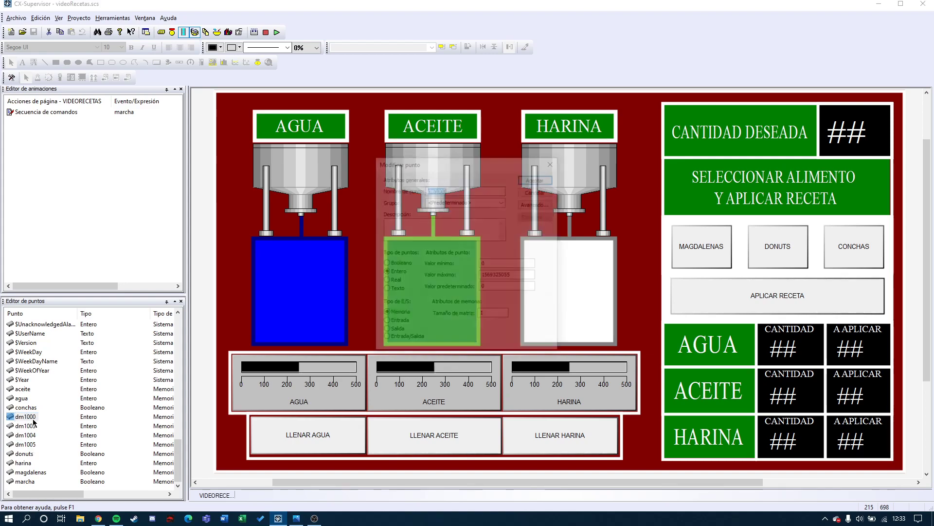
pyautogui.click(395, 333)
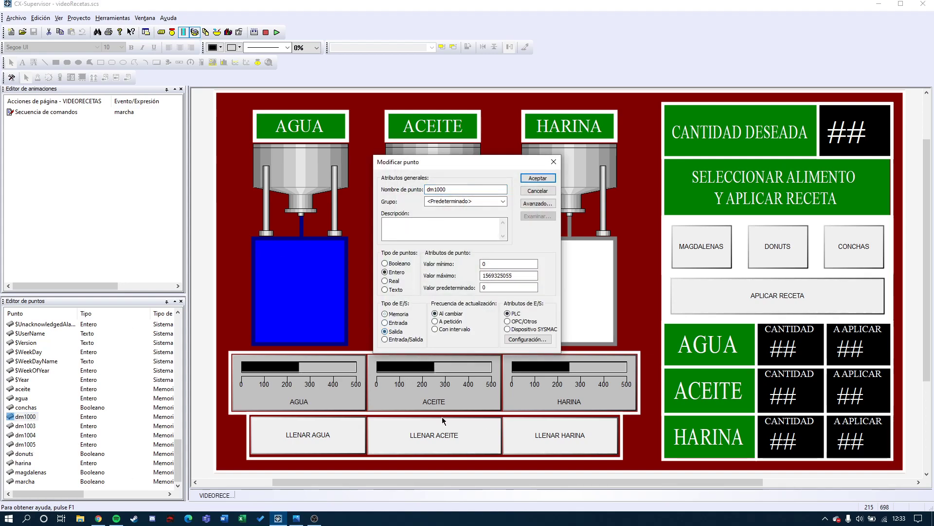
pyautogui.click(533, 179)
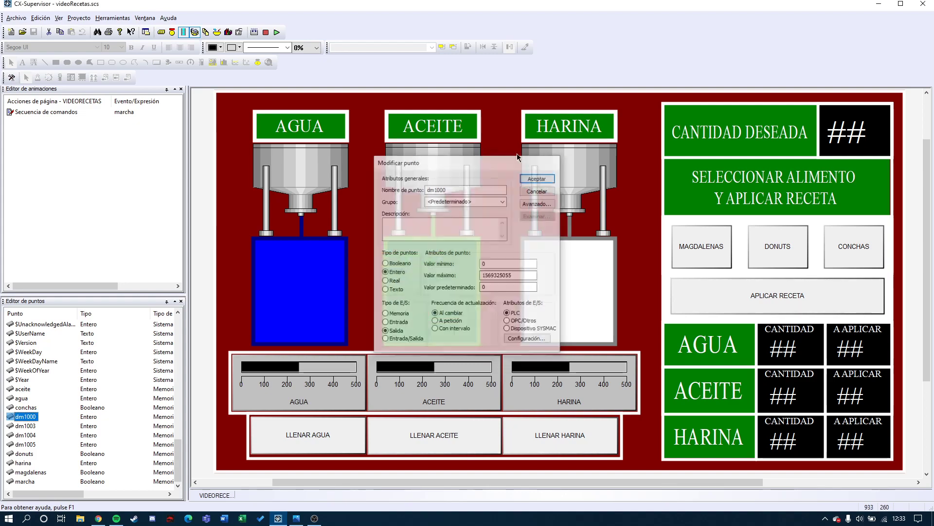
# Show how a CX-Server (FINS) device is added in the device configuration, then close it without adding a PLC.
pyautogui.click(163, 33)
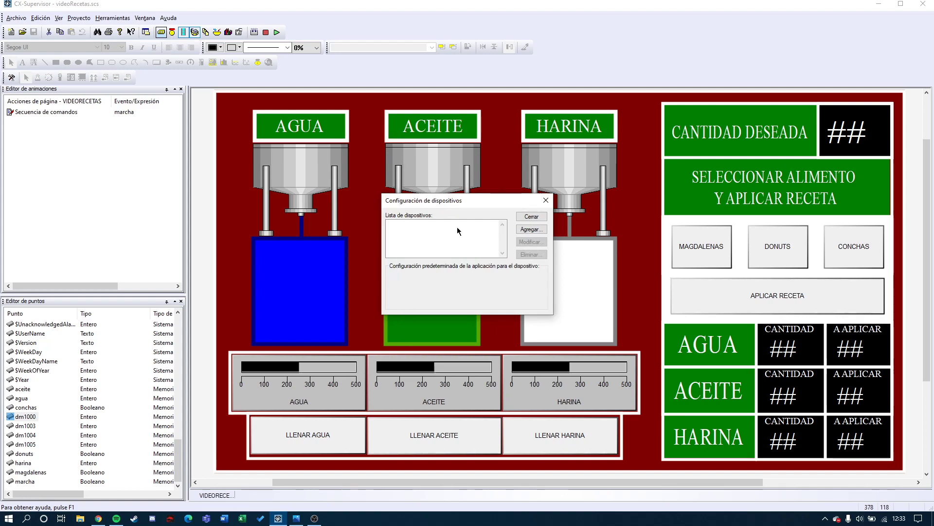
pyautogui.click(530, 229)
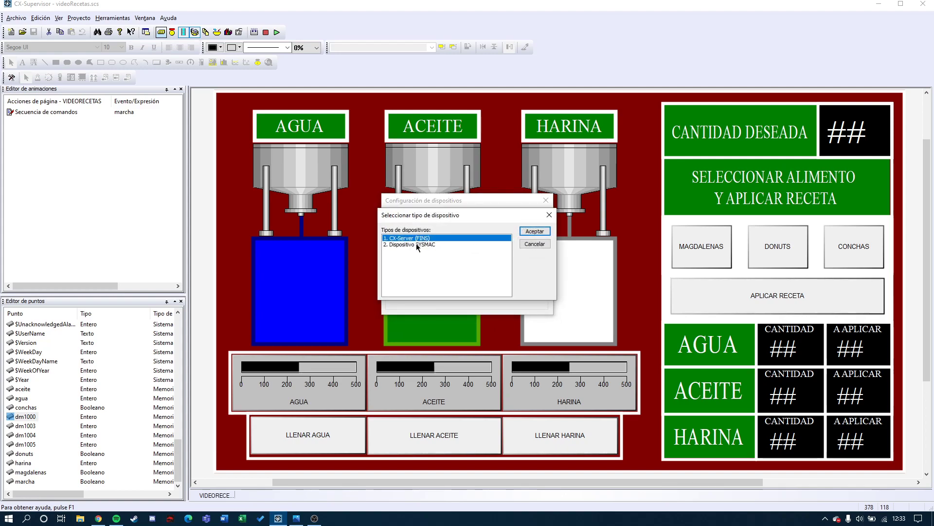
pyautogui.click(535, 231)
pyautogui.click(446, 227)
pyautogui.click(445, 227)
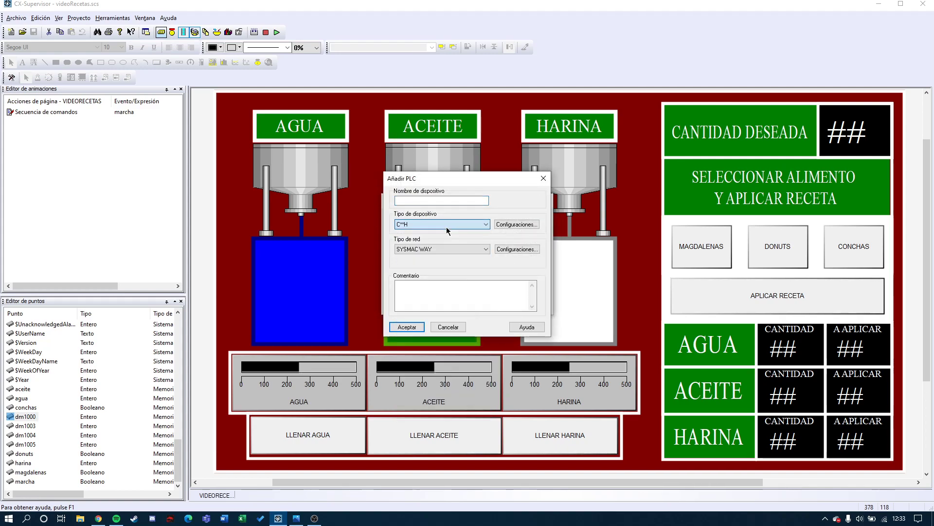
pyautogui.click(543, 178)
pyautogui.click(544, 202)
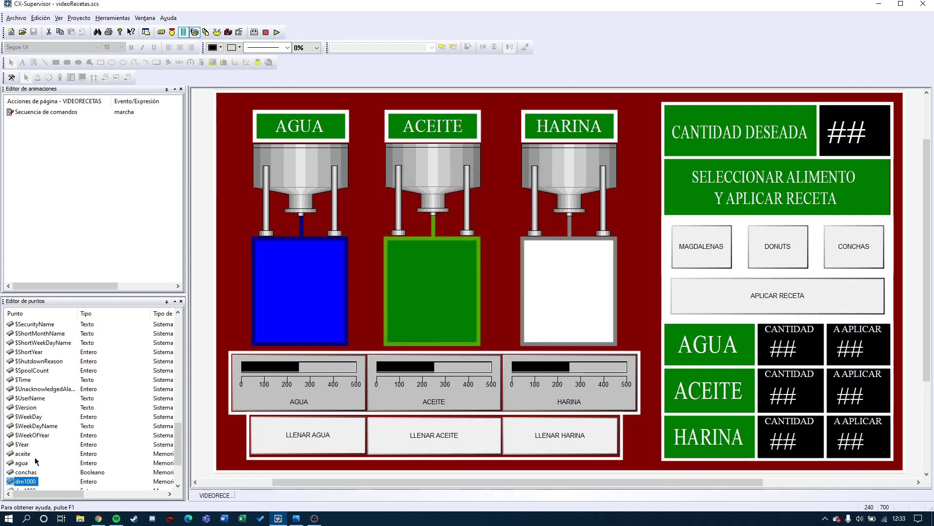
# Choose Salida as the I/O type of the dm1000 point and open its PLC attributes.
pyautogui.moveTo(178, 444); pyautogui.dragTo(169, 477)
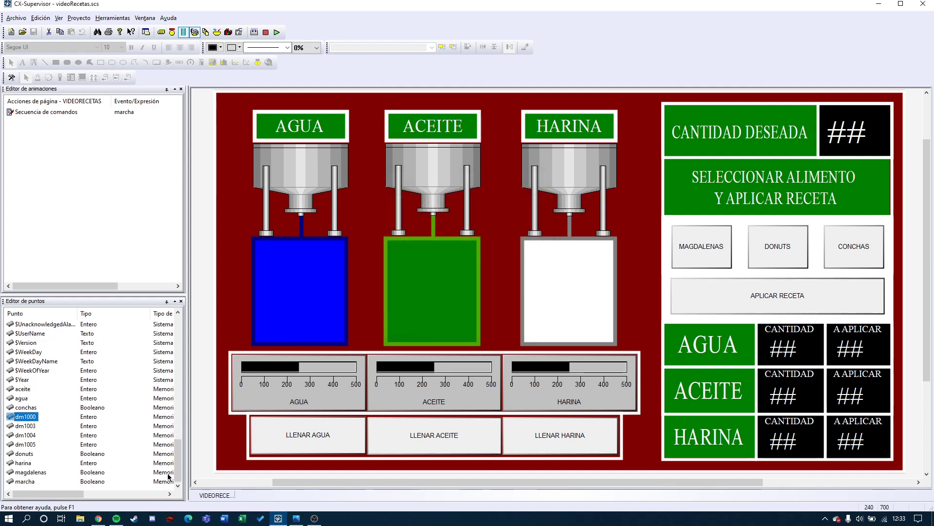
pyautogui.click(28, 426)
pyautogui.doubleClick(25, 418)
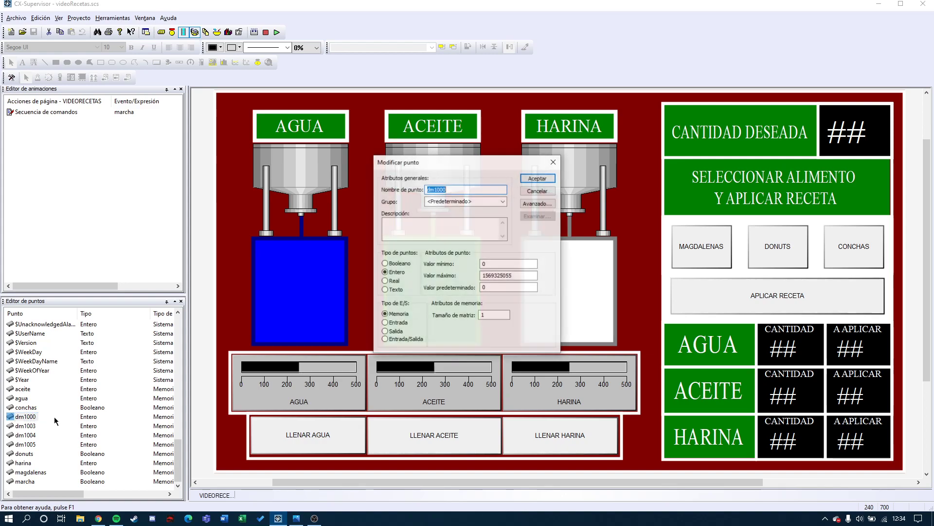
pyautogui.click(394, 332)
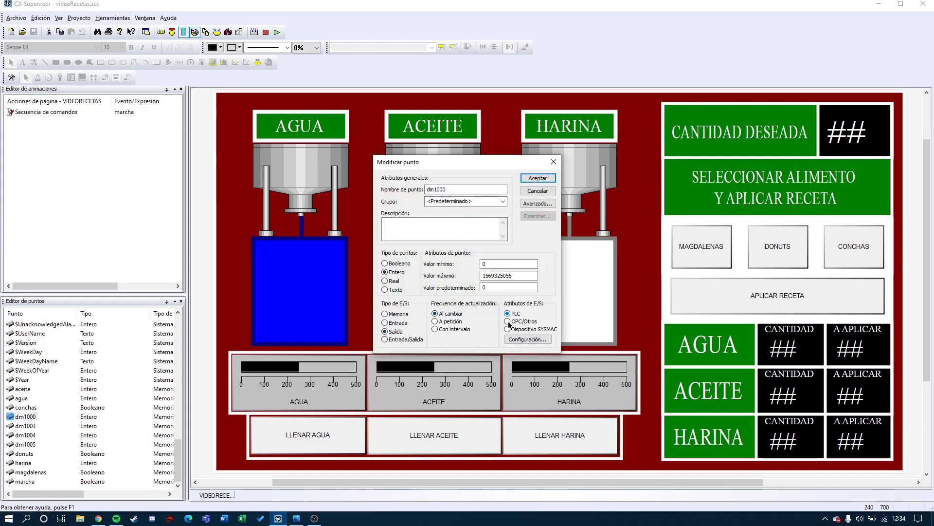
pyautogui.click(518, 341)
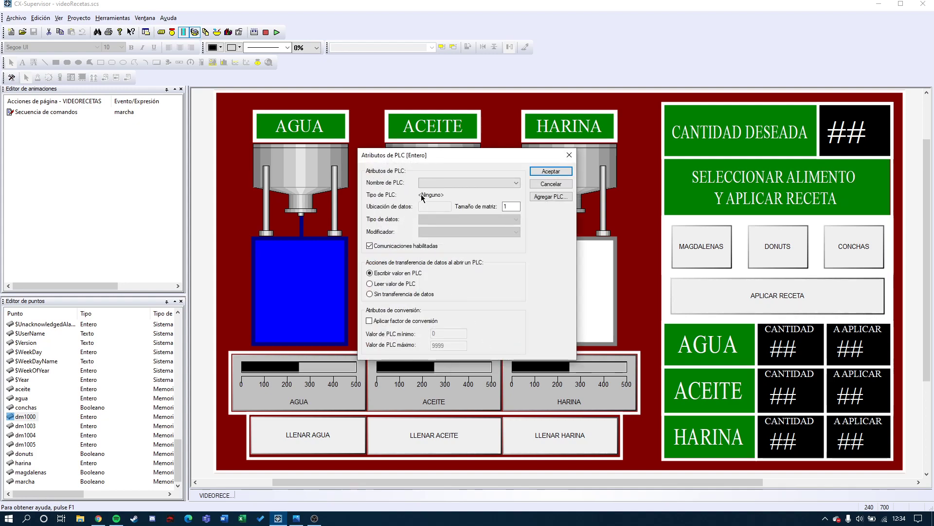
# Examine the PLC name choices and the data location setting in the PLC attributes of dm1000.
pyautogui.click(496, 182)
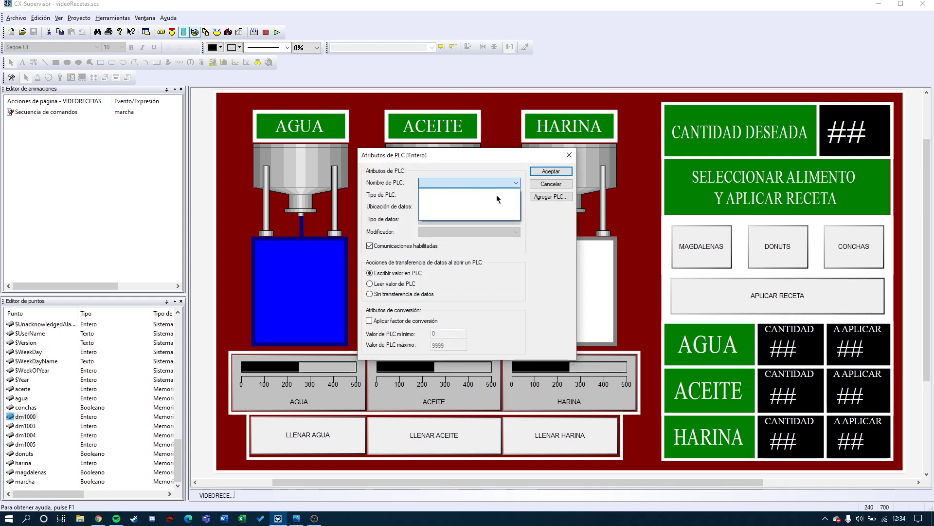
pyautogui.click(567, 222)
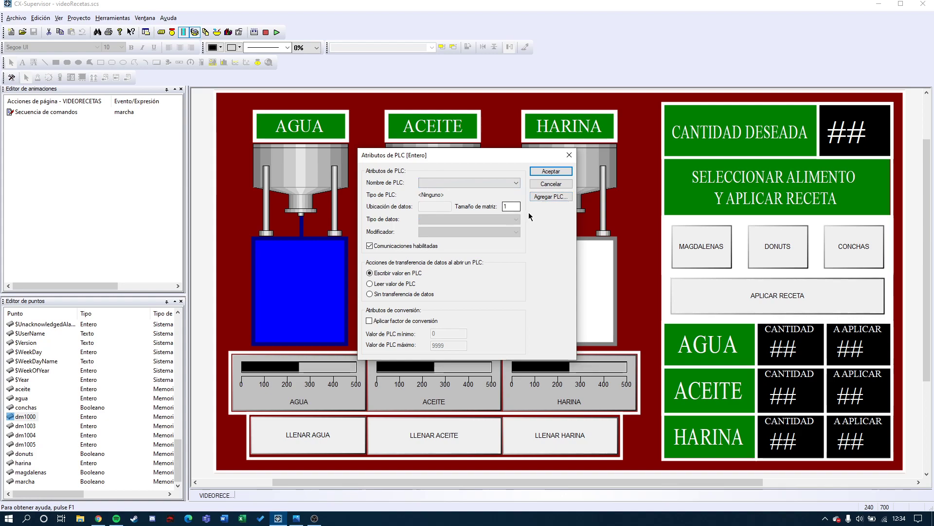
pyautogui.click(455, 183)
pyautogui.click(439, 192)
pyautogui.click(441, 185)
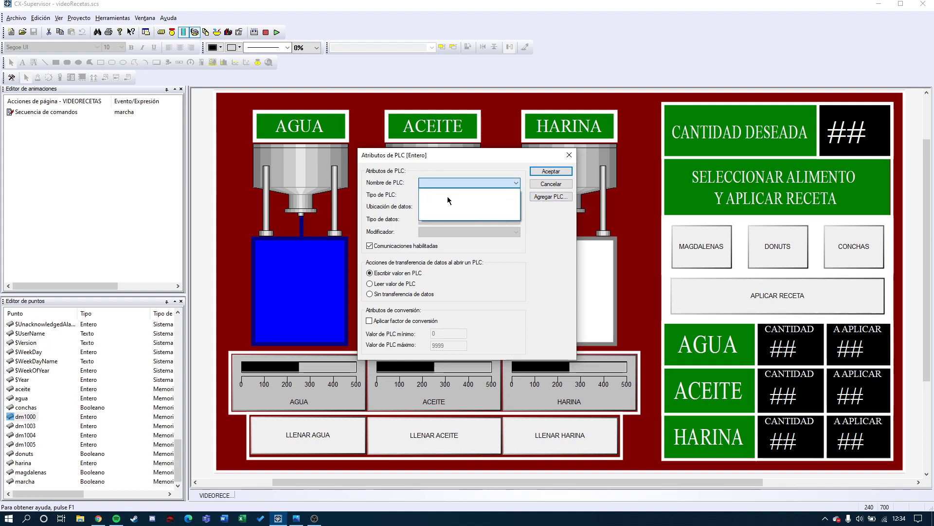
pyautogui.click(448, 196)
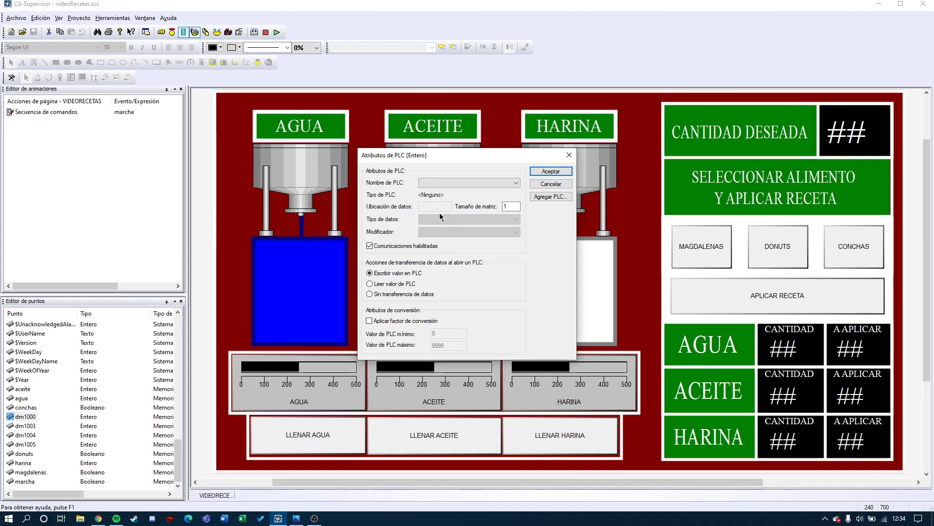
# Try to accept the PLC attributes of dm1000 without a PLC, then close the point without keeping changes.
pyautogui.click(545, 172)
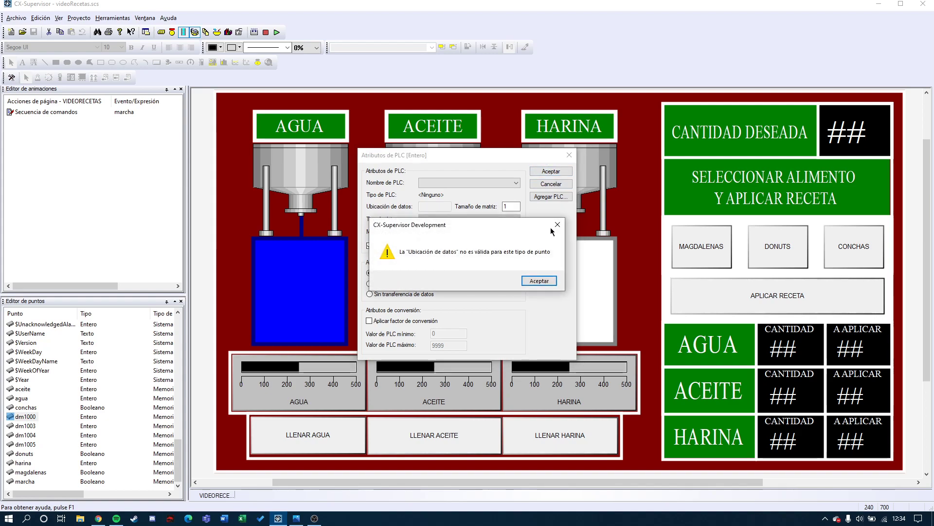
pyautogui.click(558, 224)
pyautogui.click(569, 155)
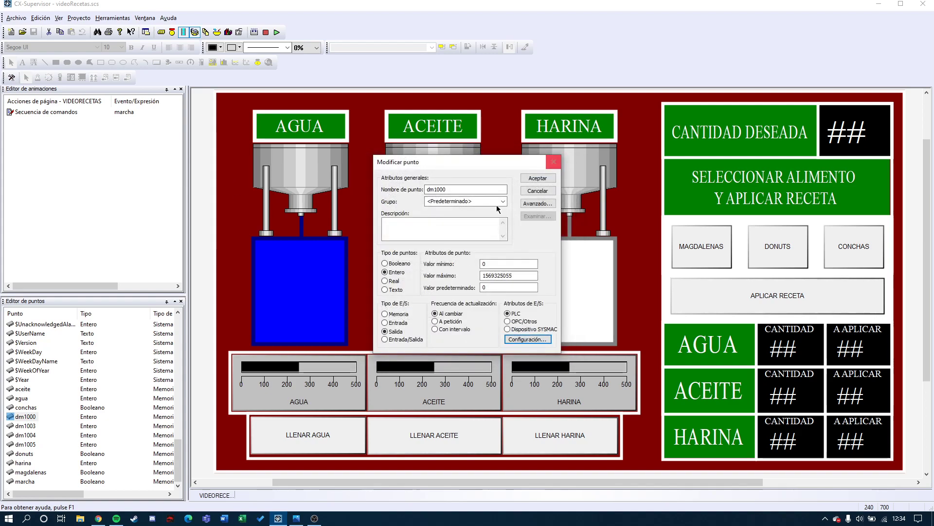
pyautogui.click(554, 162)
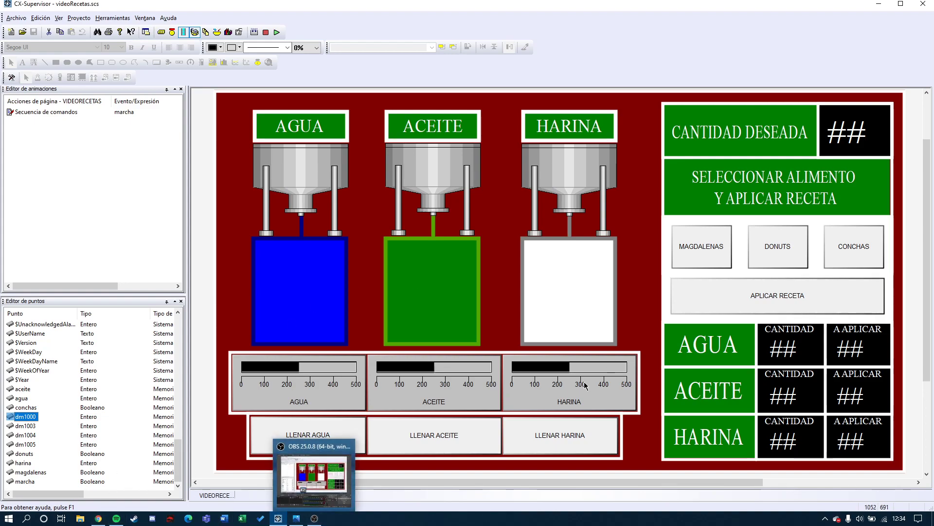
# Run the videoRecetas project, saving its changes, and switch to the runtime window.
pyautogui.moveTo(927, 287)
pyautogui.mouseDown()
pyautogui.moveTo(927, 343)
pyautogui.moveTo(927, 287)
pyautogui.mouseUp()
pyautogui.click(275, 33)
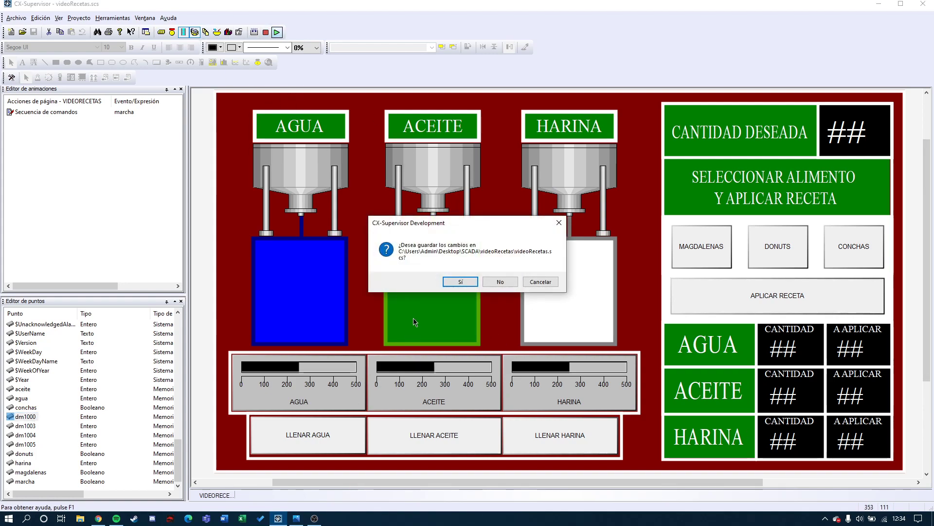
pyautogui.click(455, 282)
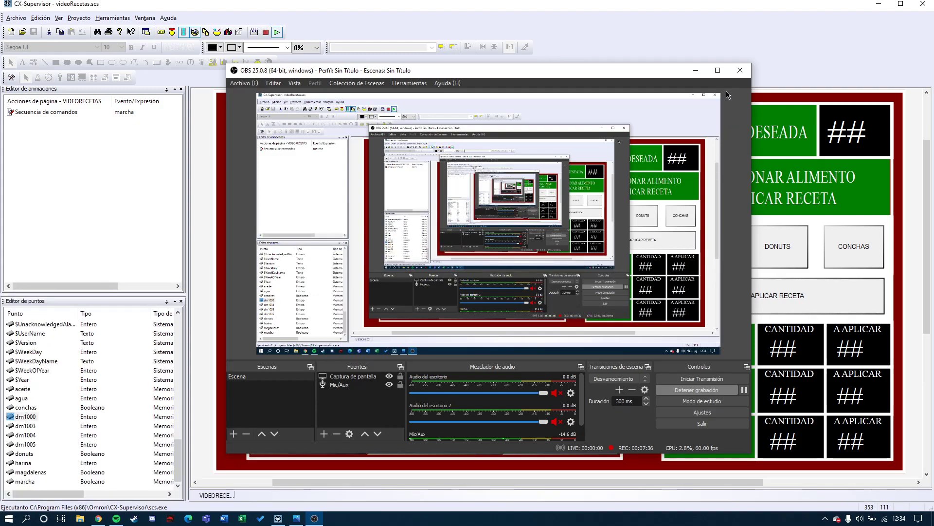
pyautogui.click(695, 71)
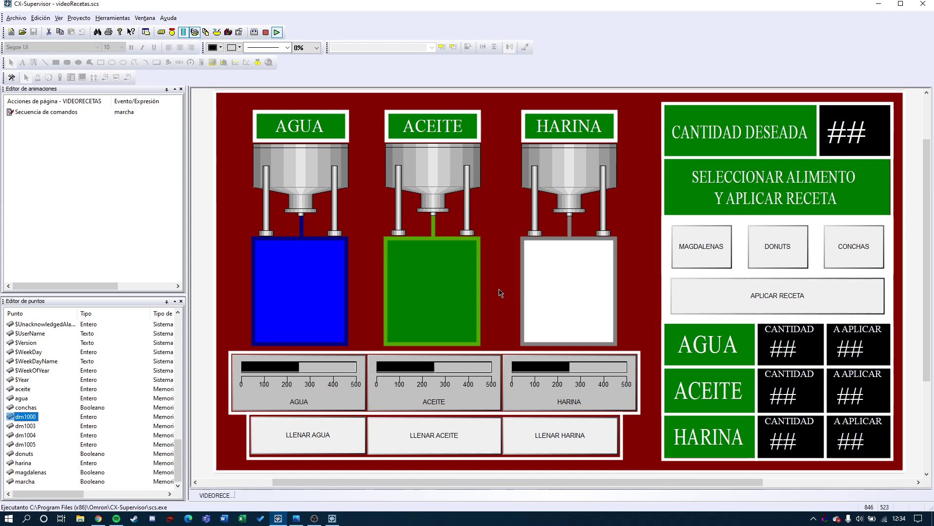
pyautogui.rightClick(379, 429)
pyautogui.click(336, 520)
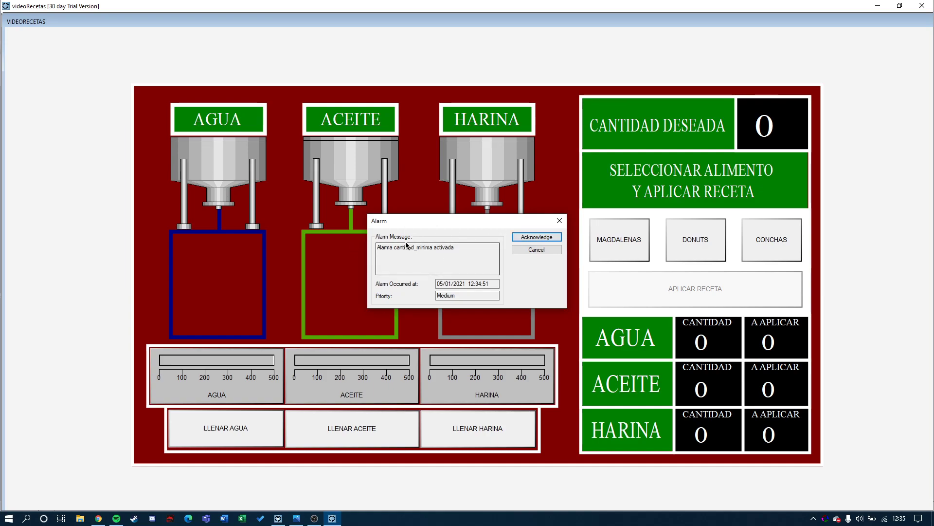
# Acknowledge the cantidad_minima alarm and set CANTIDAD DESEADA to 100.
pyautogui.moveTo(394, 249); pyautogui.dragTo(434, 253)
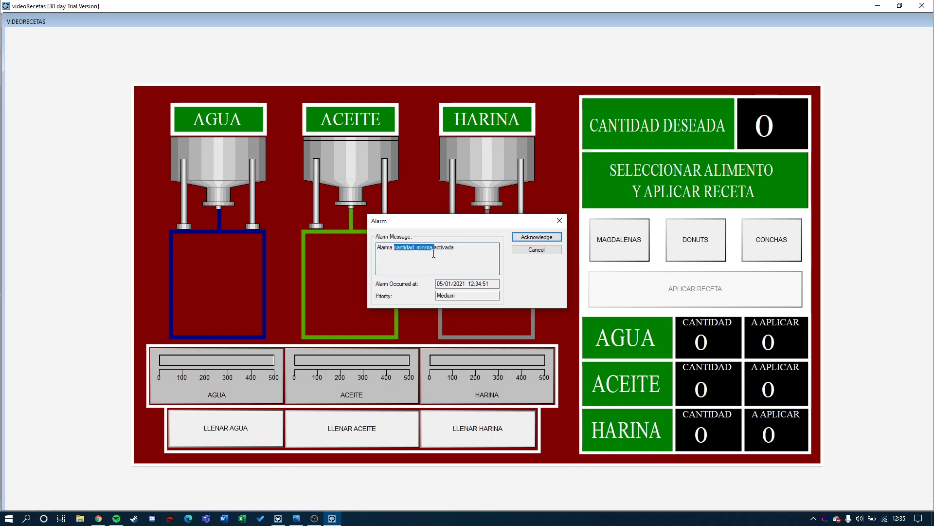
pyautogui.click(538, 238)
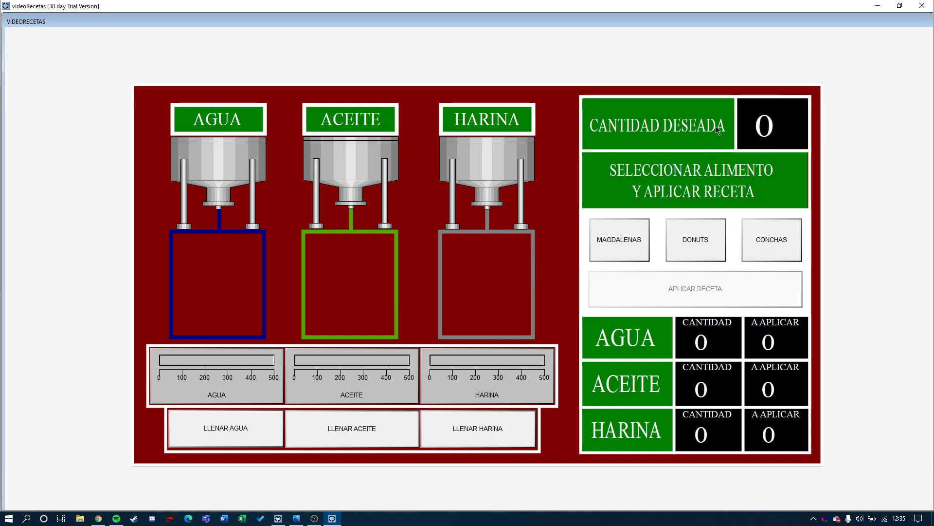
pyautogui.click(766, 134)
pyautogui.write('100')
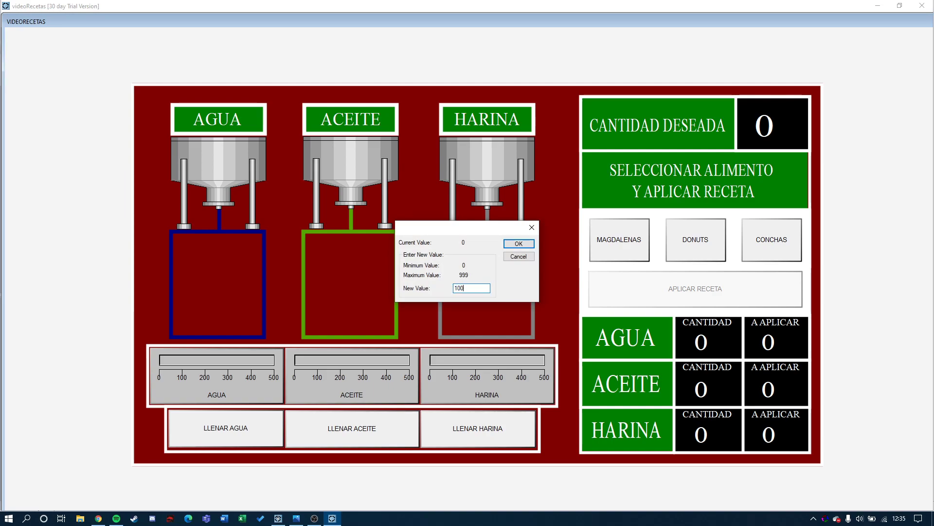
pyautogui.press('Return')
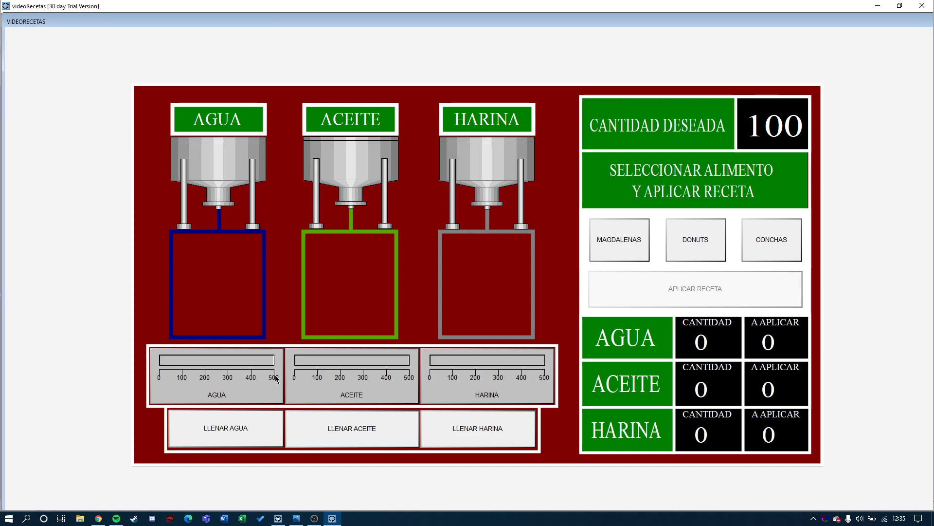
# Fill the AGUA, ACEITE and HARINA tanks.
pyautogui.click(236, 424)
pyautogui.click(361, 434)
pyautogui.click(488, 433)
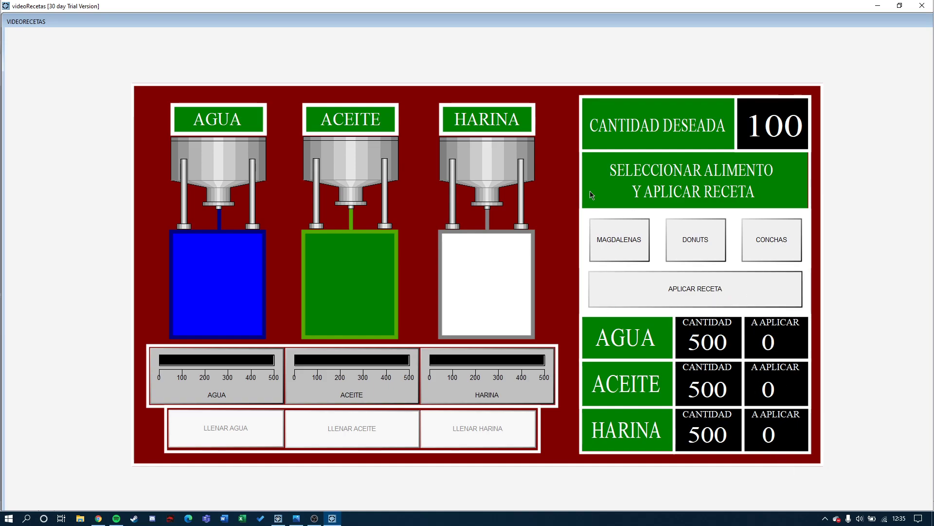
# Select MAGDALENAS, DONUTS and CONCHAS one after another to compare their A APLICAR amounts for a desired quantity of 100.
pyautogui.click(627, 247)
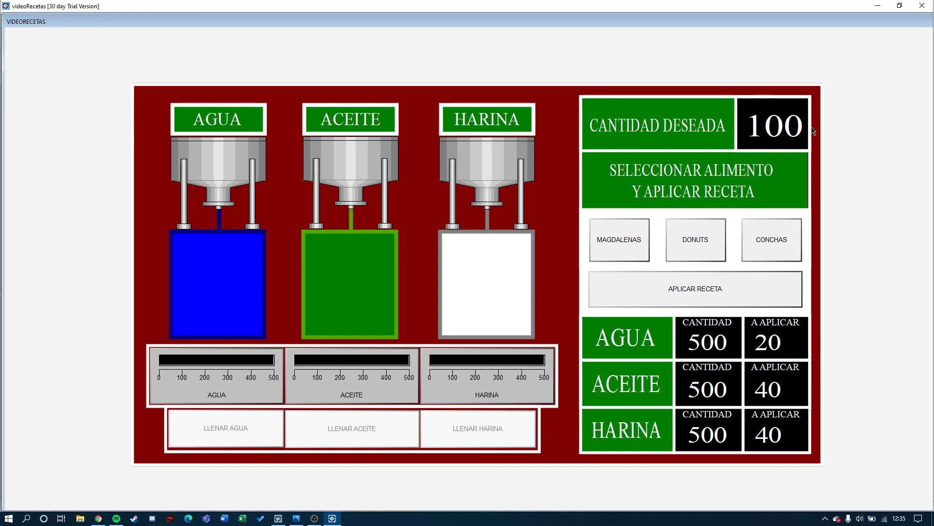
pyautogui.click(697, 237)
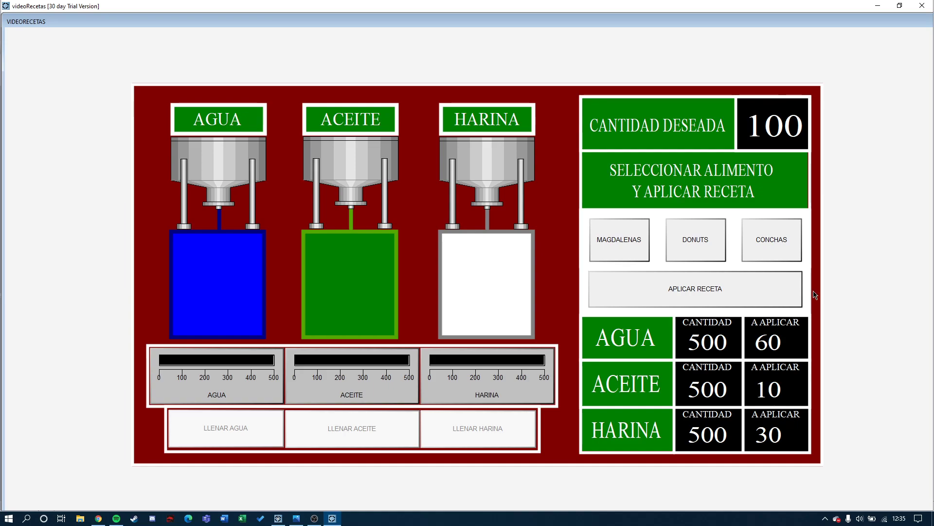
pyautogui.click(793, 258)
# Set CANTIDAD DESEADA to 70 and compare the amounts of MAGDALENAS, DONUTS and CONCHAS by selecting each one.
pyautogui.click(779, 142)
pyautogui.write('70')
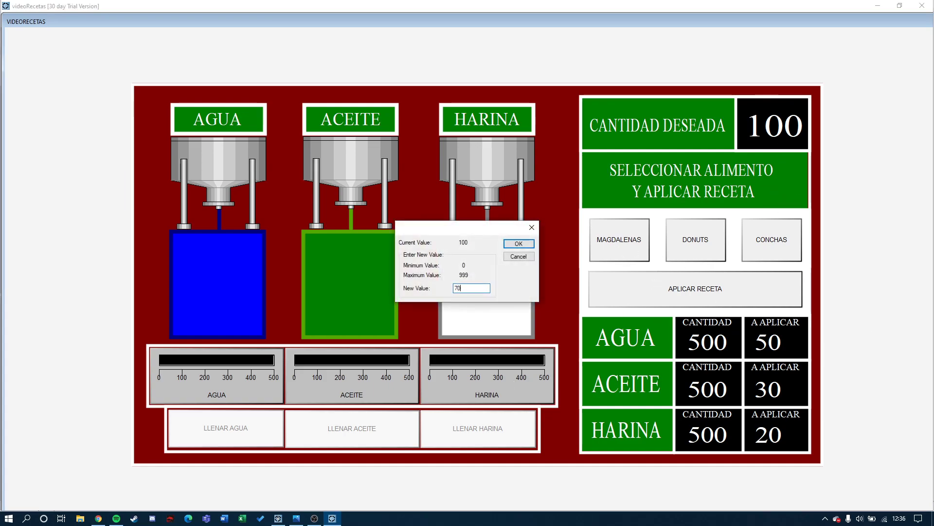
pyautogui.click(525, 245)
pyautogui.click(606, 246)
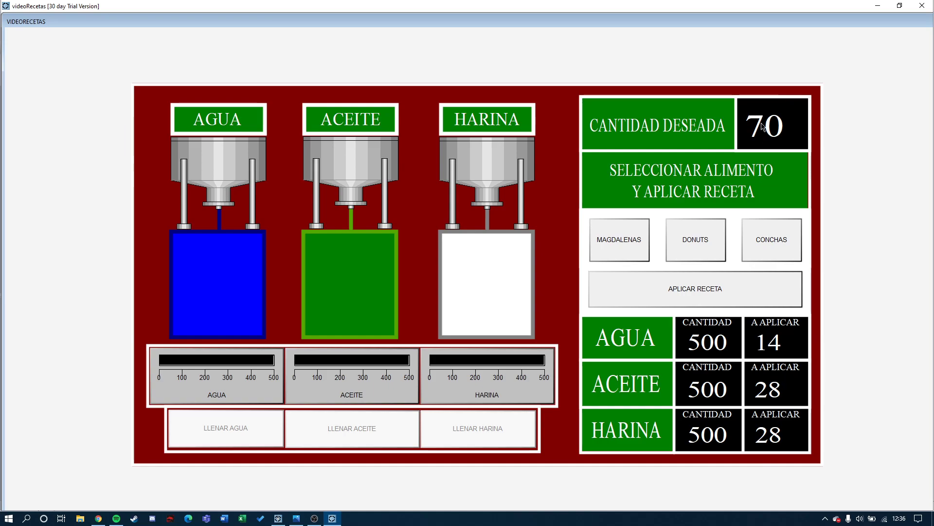
pyautogui.click(681, 240)
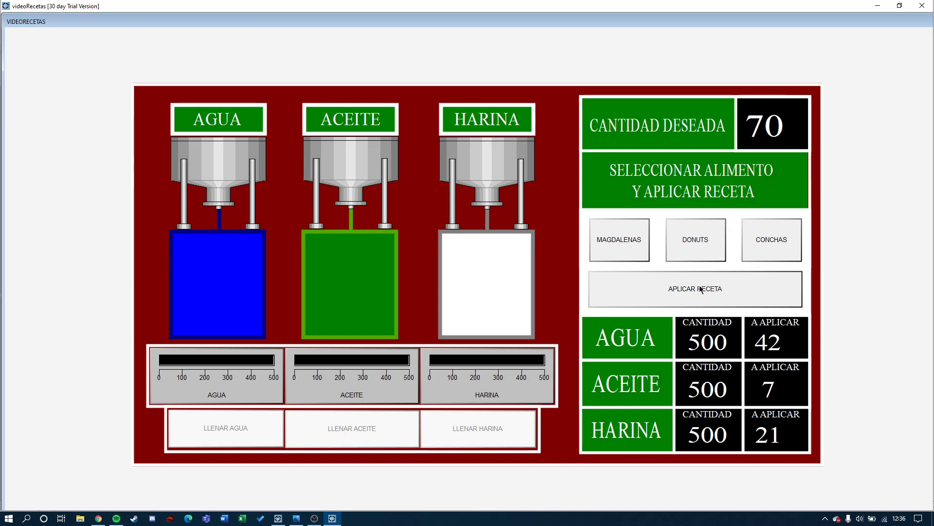
pyautogui.click(764, 243)
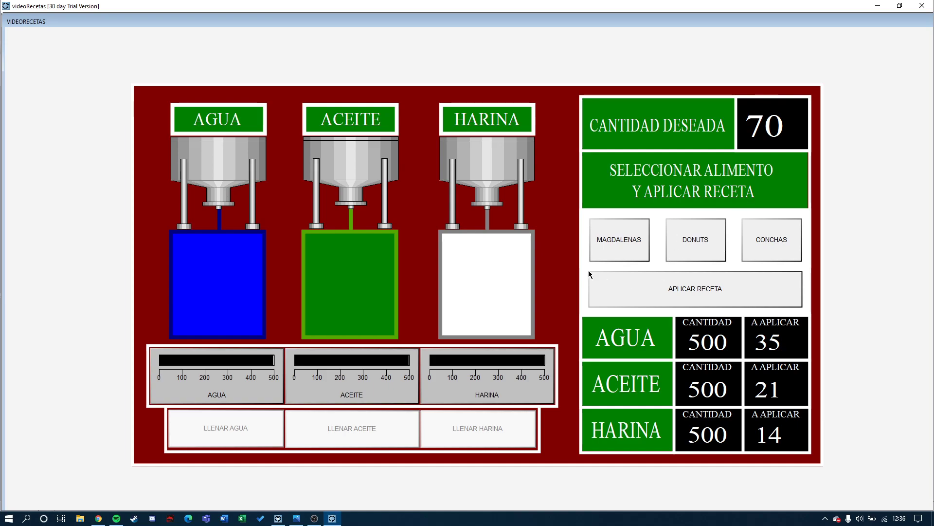
# Set CANTIDAD DESEADA to 300 and acknowledge the cantidad_maxima alarm.
pyautogui.click(764, 139)
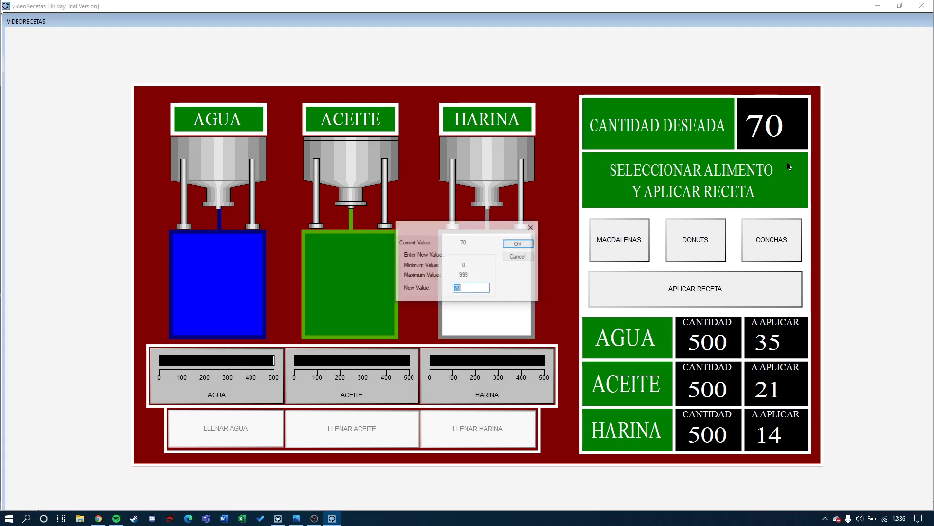
pyautogui.write('300')
pyautogui.press('Return')
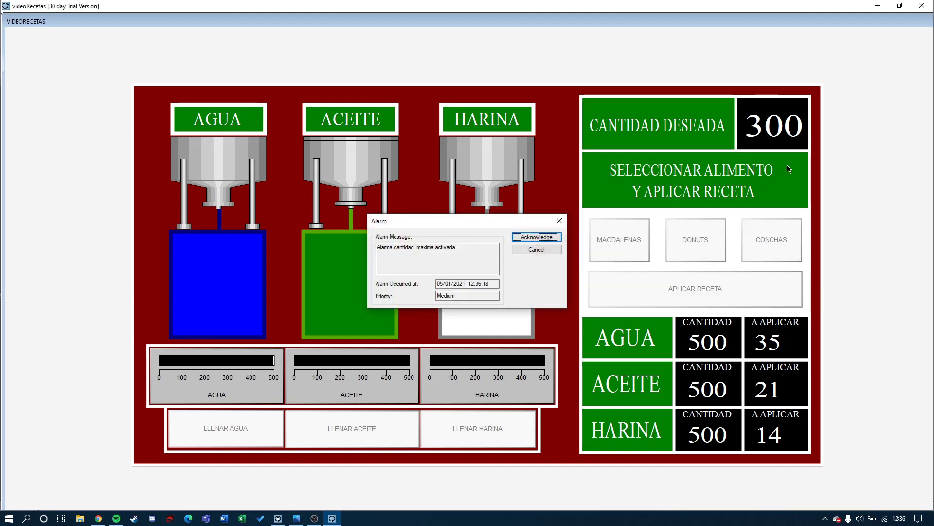
pyautogui.moveTo(393, 247); pyautogui.dragTo(440, 251)
pyautogui.click(440, 251)
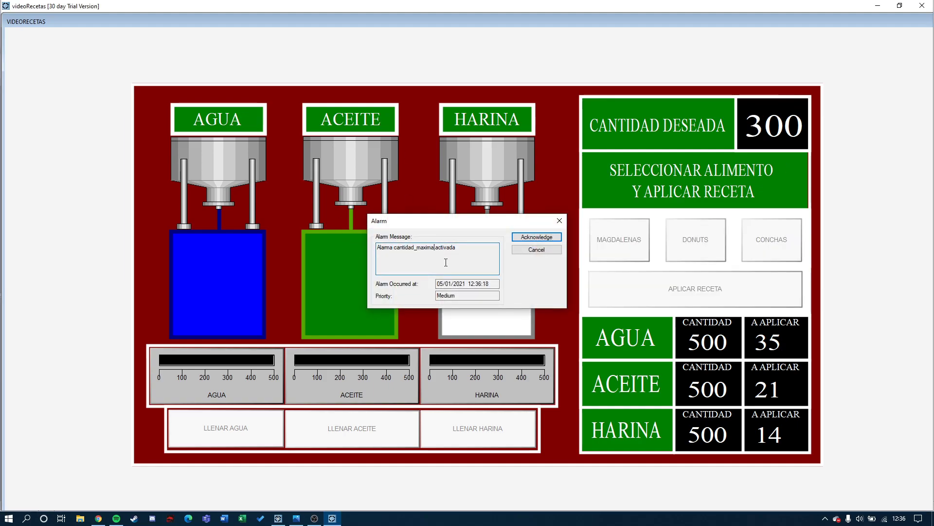
pyautogui.click(515, 239)
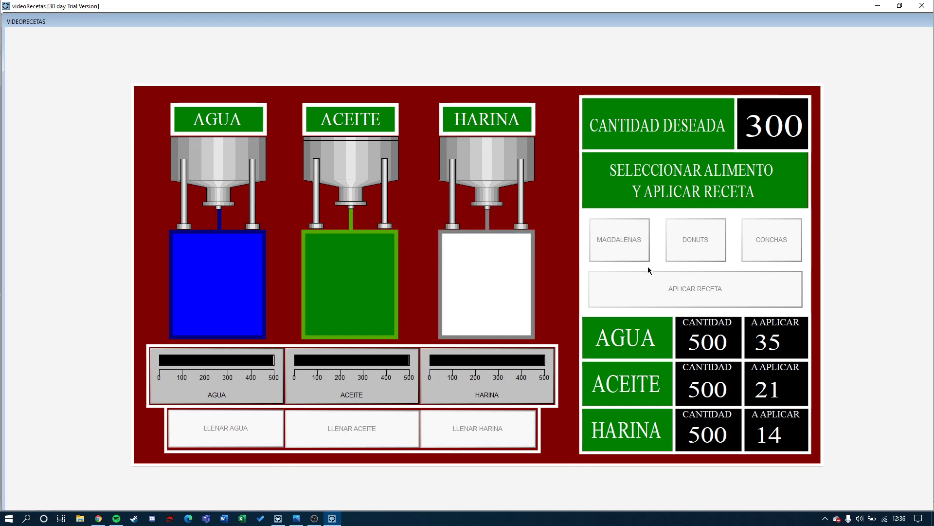
# Set CANTIDAD DESEADA to 2 and acknowledge the cantidad_minima alarm.
pyautogui.click(768, 131)
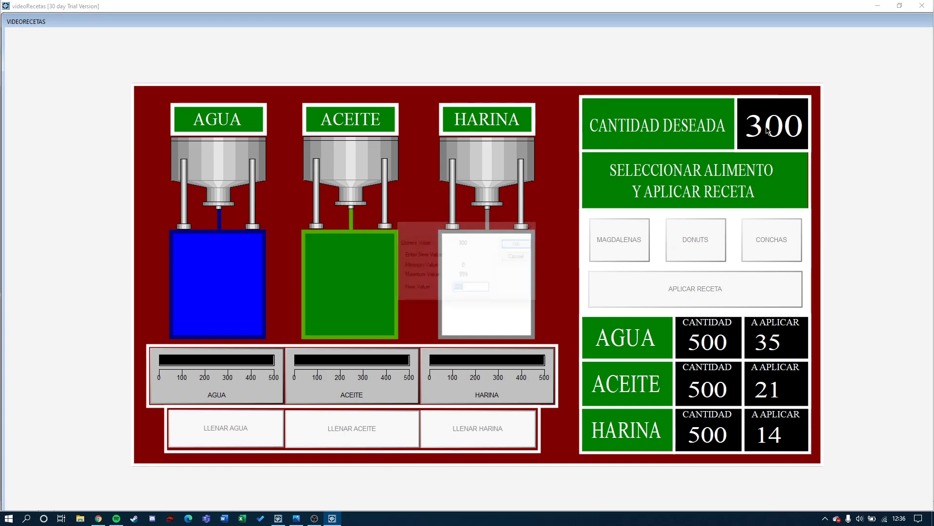
pyautogui.write('2')
pyautogui.press('Return')
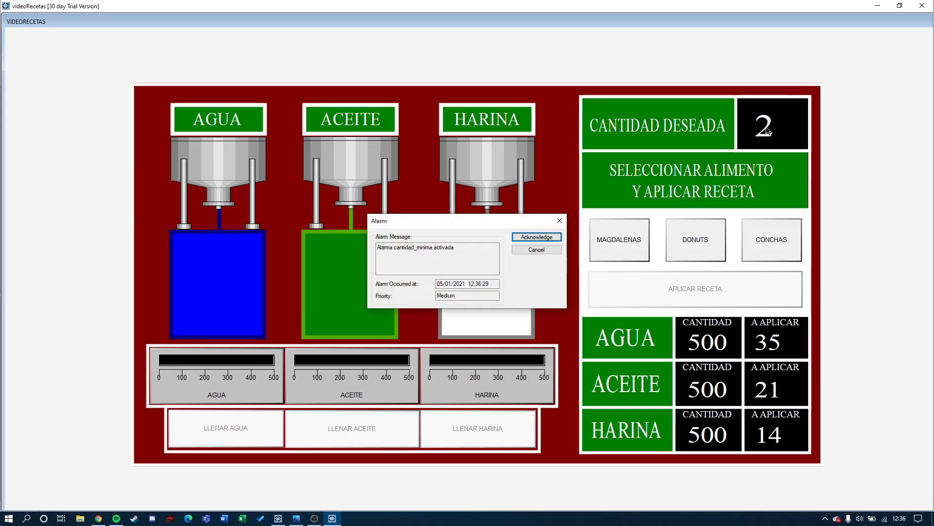
pyautogui.click(536, 238)
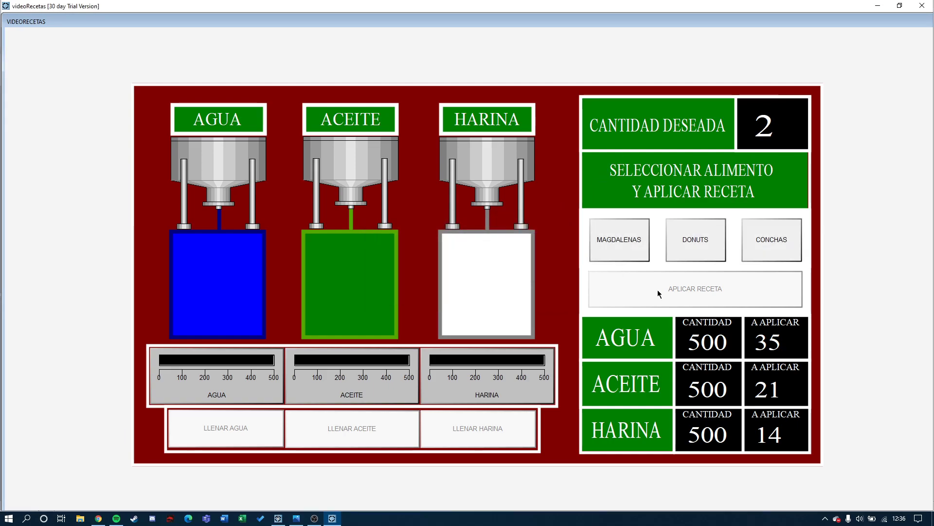
# Set CANTIDAD DESEADA to 160, select MAGDALENAS and apply its recipe three times.
pyautogui.click(763, 131)
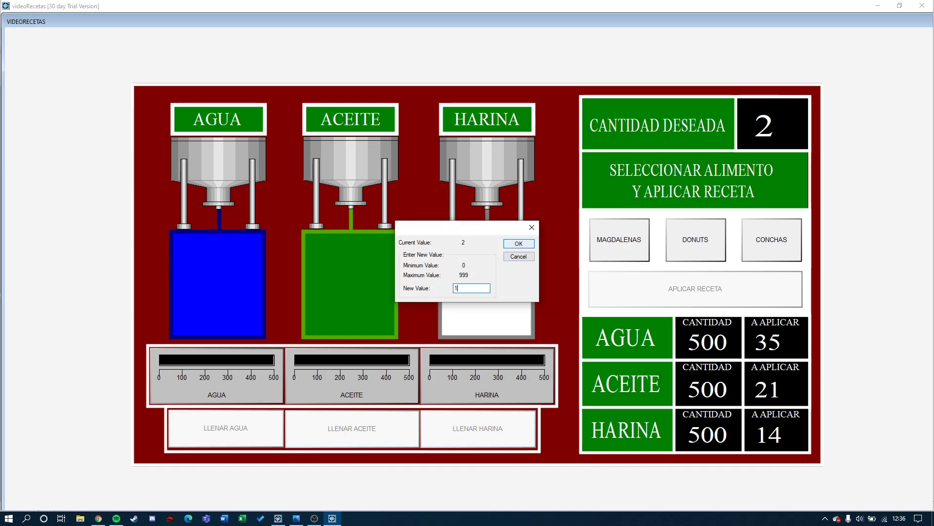
pyautogui.write('160')
pyautogui.click(517, 244)
pyautogui.click(632, 243)
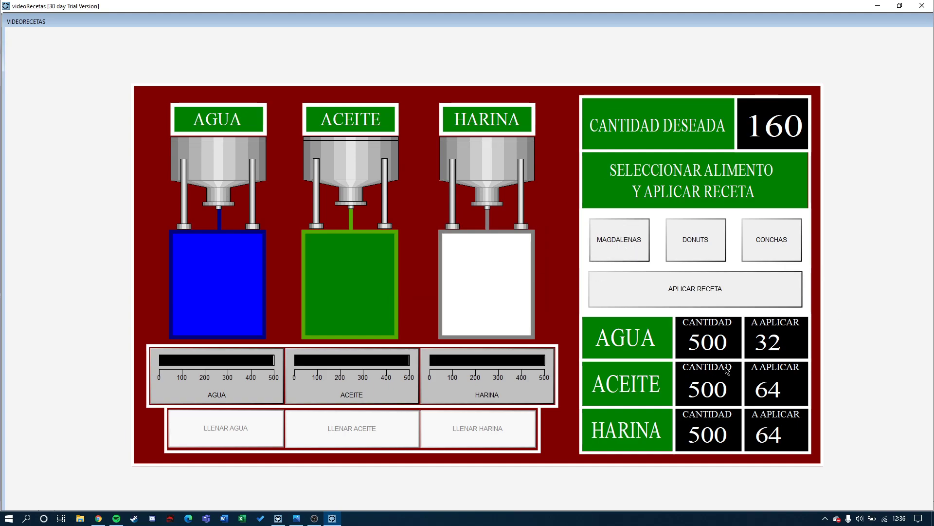
pyautogui.click(704, 289)
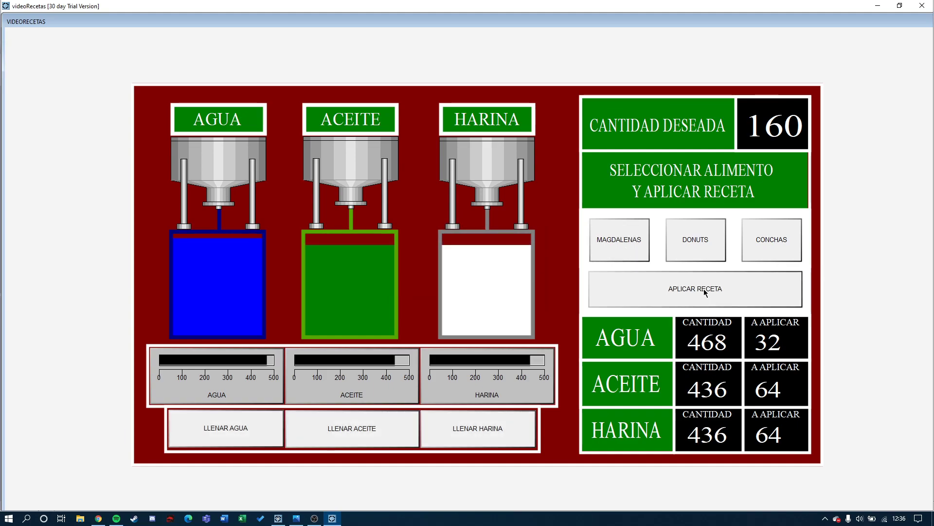
pyautogui.click(667, 291)
pyautogui.click(675, 290)
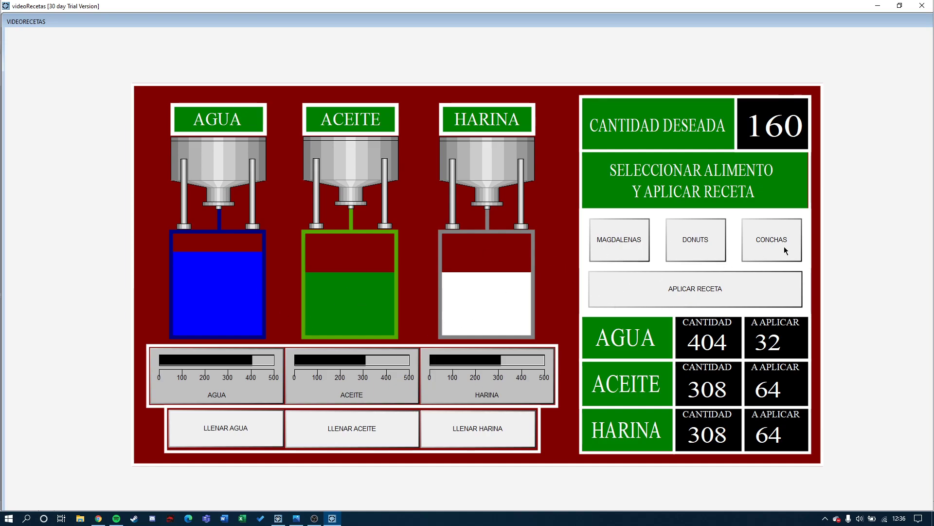
# Select DONUTS and apply its recipe four times.
pyautogui.click(708, 244)
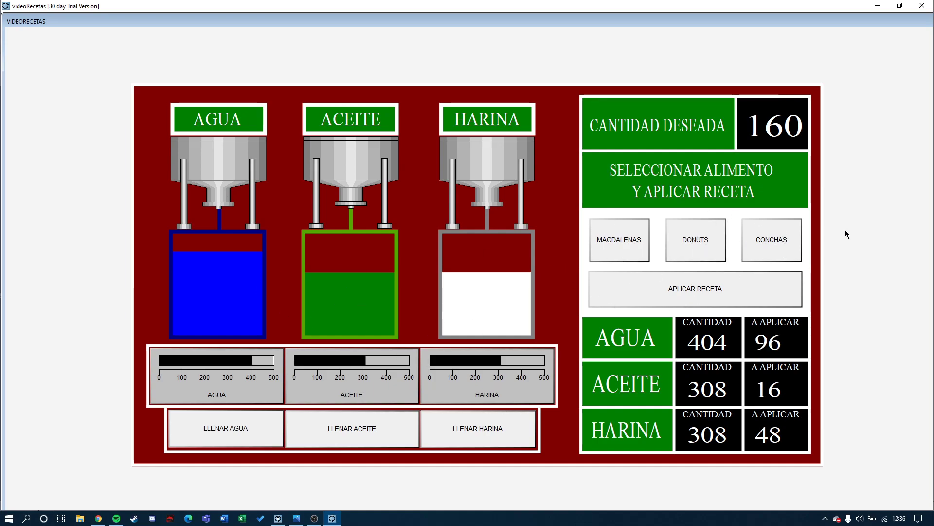
pyautogui.click(687, 301)
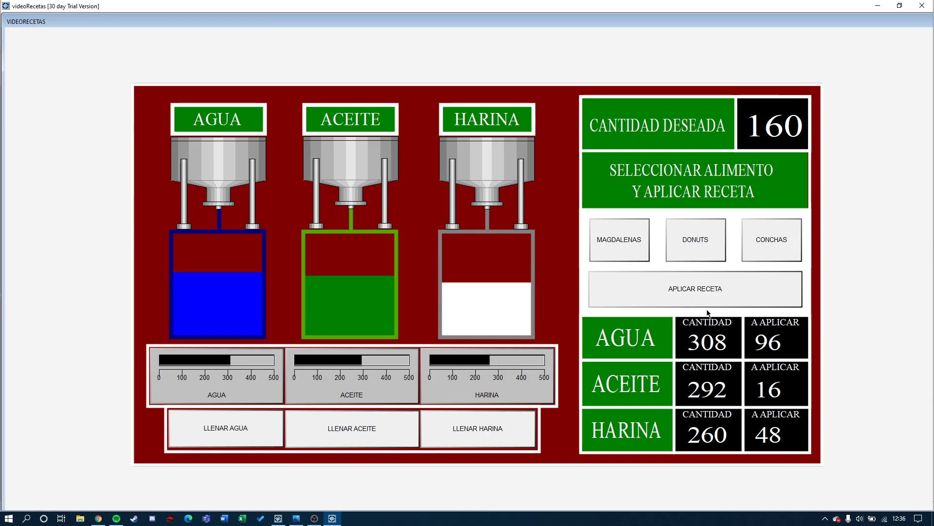
pyautogui.click(701, 299)
pyautogui.click(701, 299)
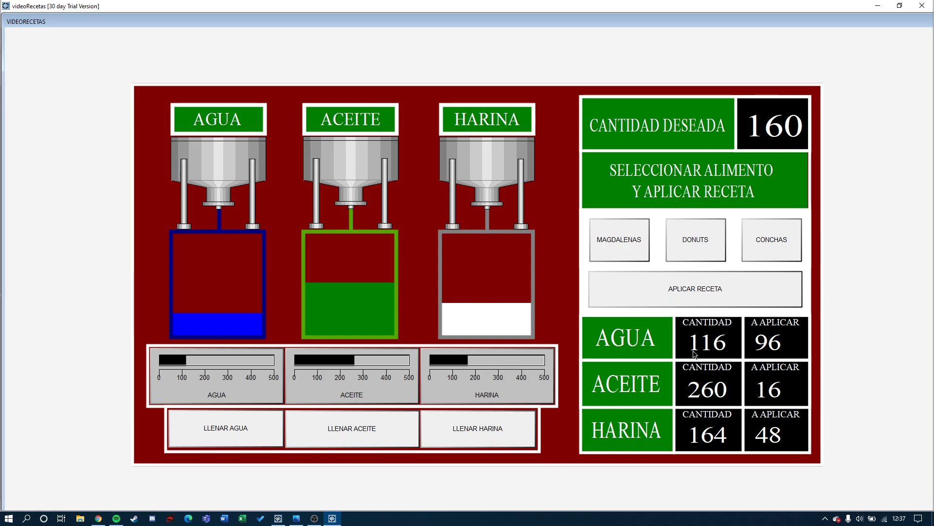
pyautogui.click(735, 292)
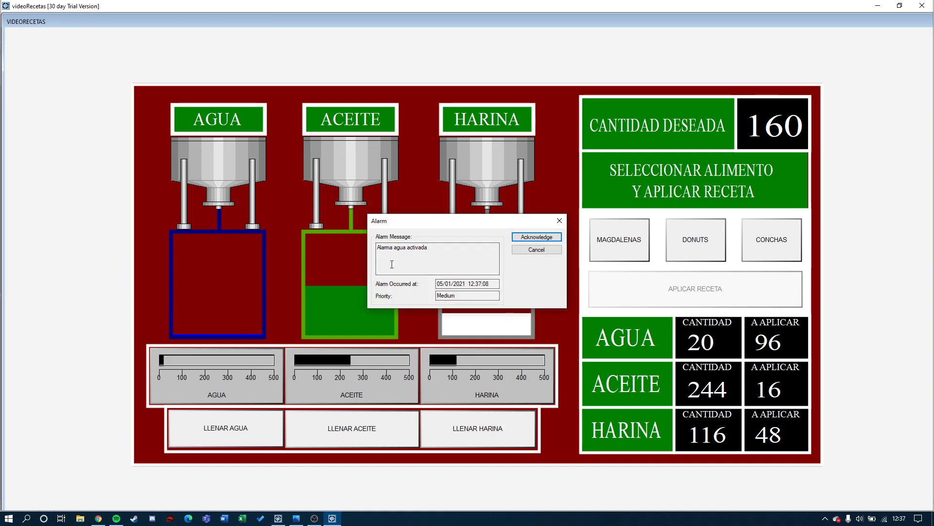
# Check the AGUA quantity against its amount to apply, acknowledge the agua alarm and refill the AGUA tank.
pyautogui.click(689, 346)
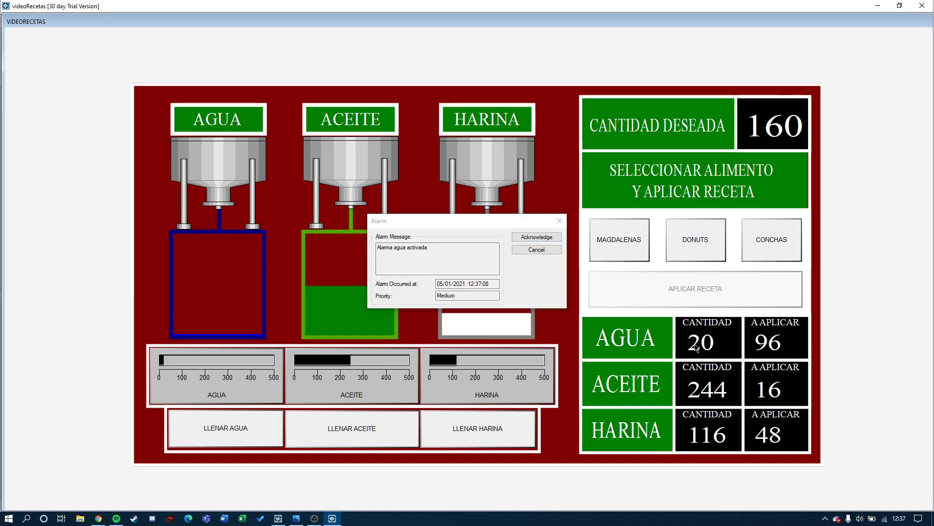
pyautogui.click(774, 343)
pyautogui.click(542, 236)
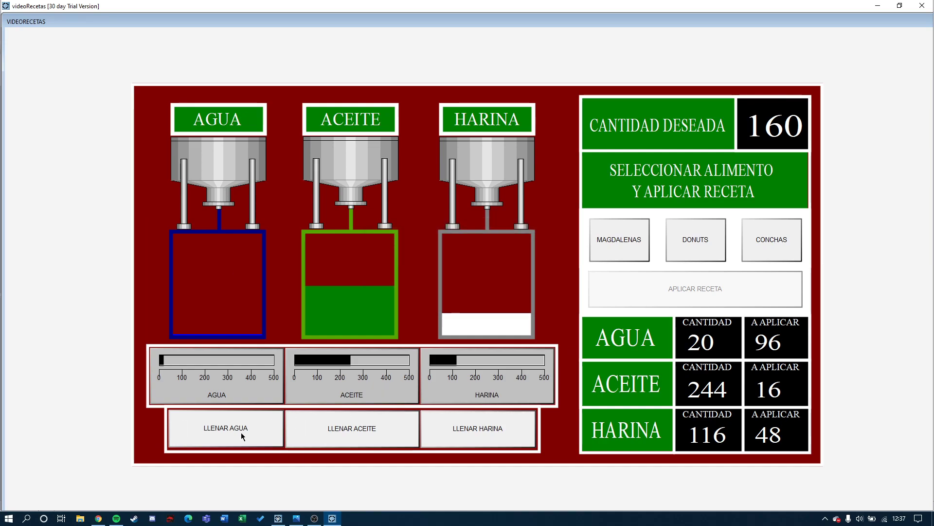
pyautogui.click(228, 430)
# Apply the DONUTS recipe twice and refill the HARINA tank after acknowledging the harina alarm.
pyautogui.click(727, 293)
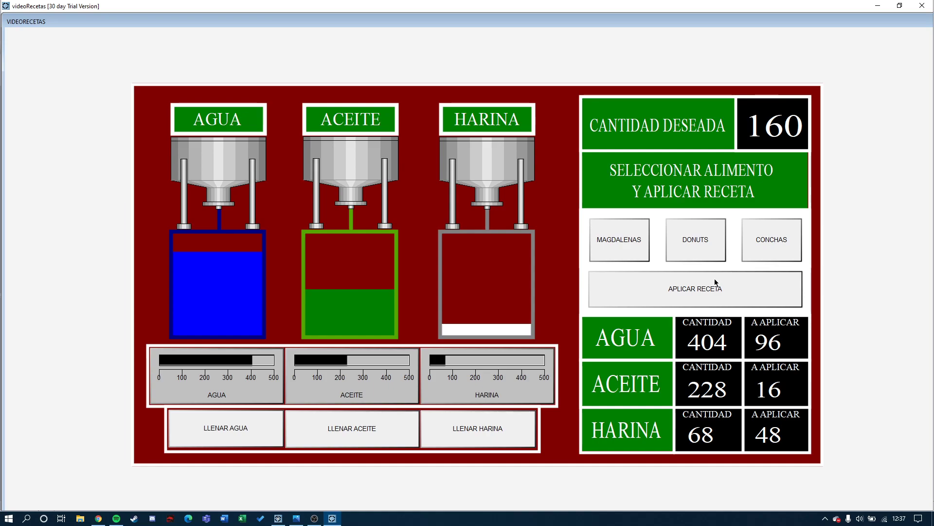
pyautogui.click(711, 288)
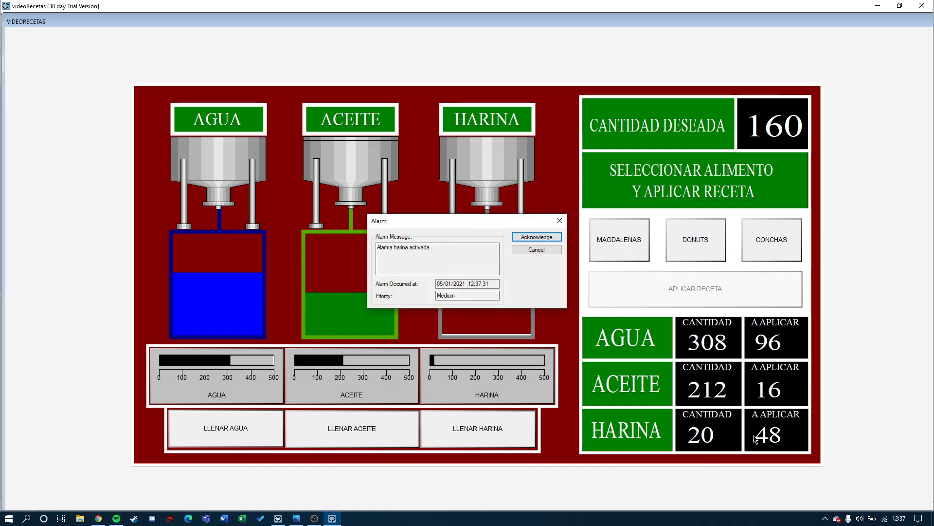
pyautogui.click(549, 238)
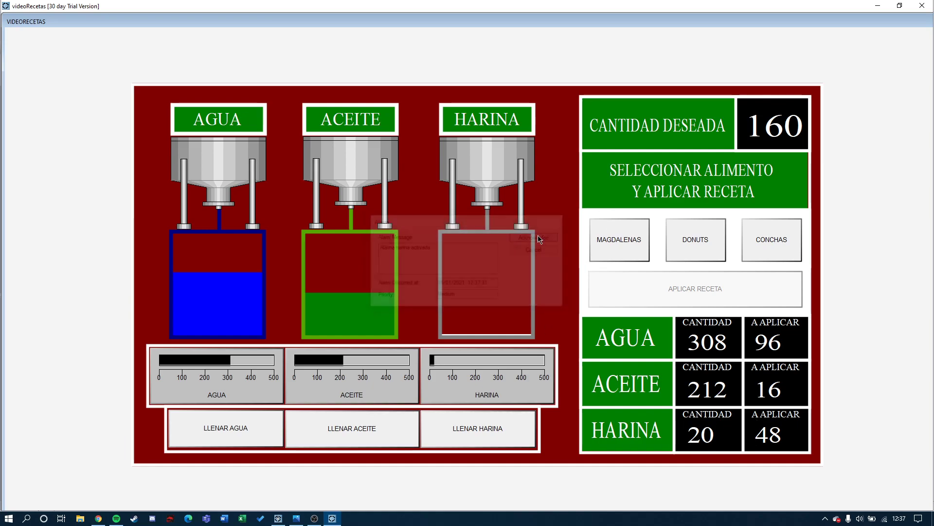
pyautogui.click(466, 428)
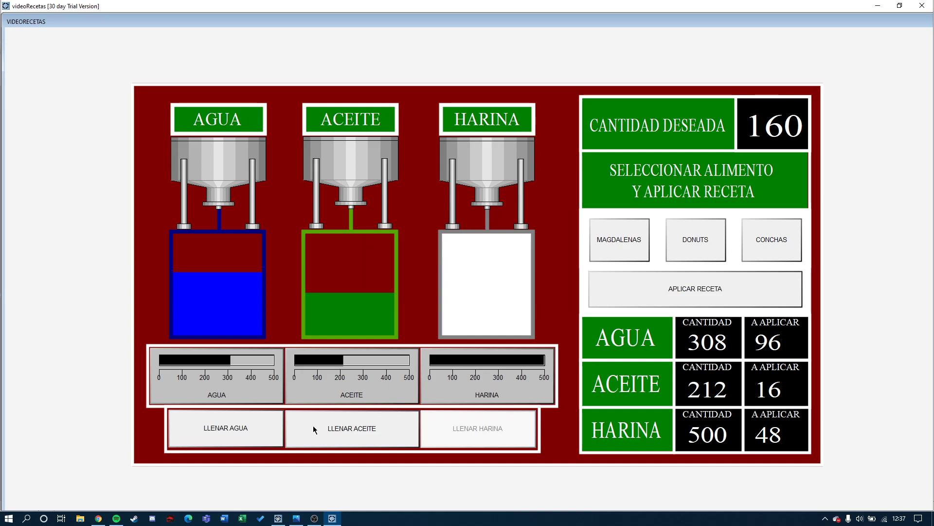
# Apply the DONUTS recipe three times and refill the AGUA tank after dismissing the alarm.
pyautogui.click(708, 295)
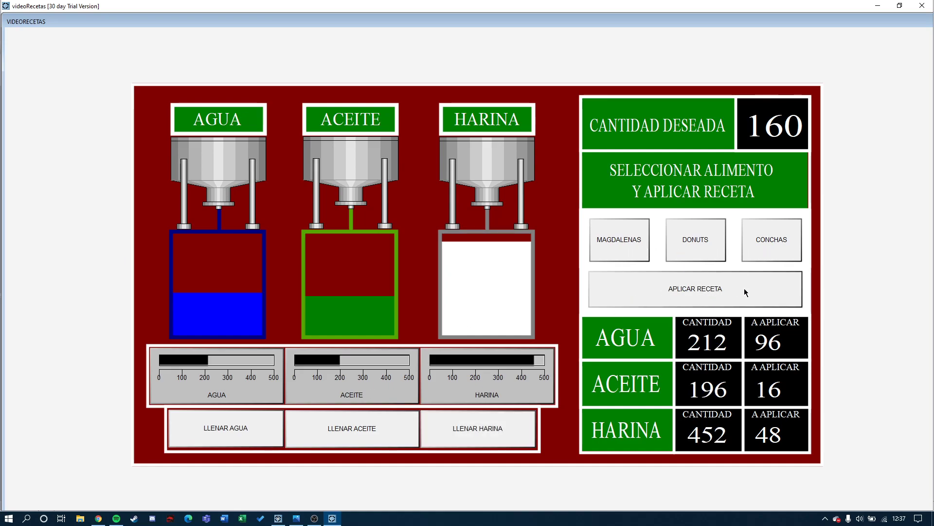
pyautogui.click(711, 297)
pyautogui.click(713, 297)
pyautogui.click(528, 243)
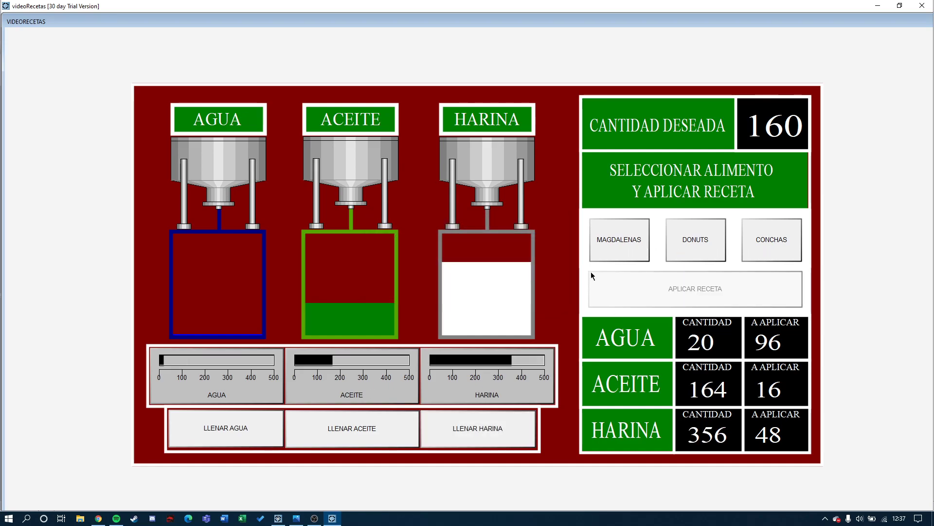
pyautogui.click(191, 425)
# Apply the DONUTS recipe five times in a row.
pyautogui.click(669, 297)
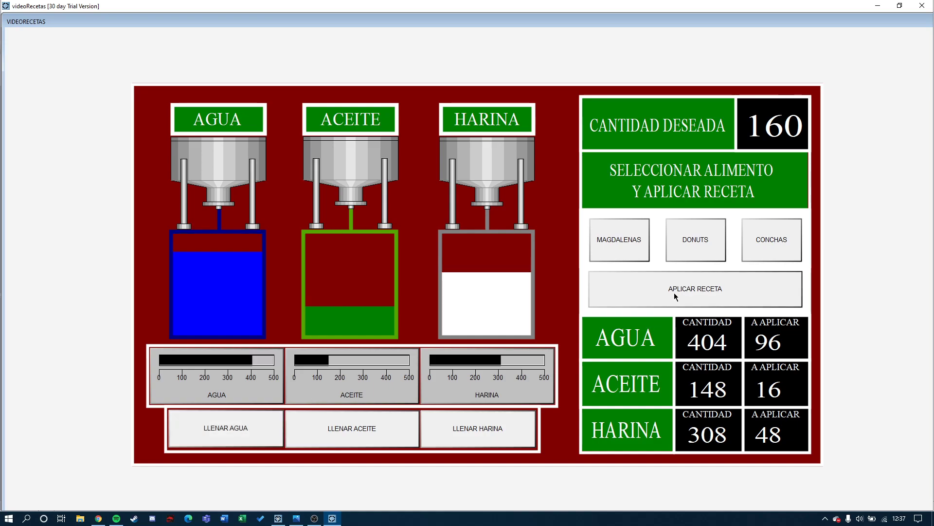
pyautogui.click(686, 283)
pyautogui.click(679, 286)
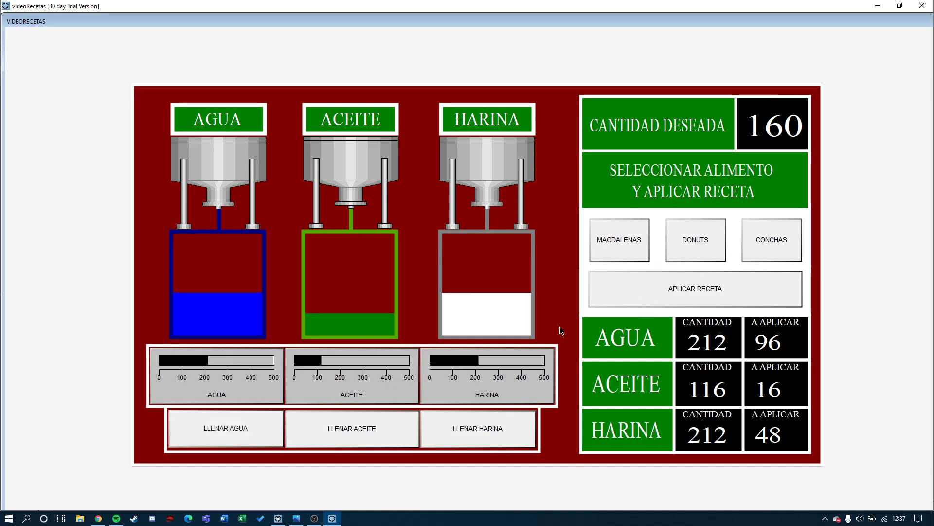
pyautogui.click(596, 298)
pyautogui.click(592, 290)
# Dismiss the alarm and refill the HARINA and AGUA tanks.
pyautogui.click(533, 249)
pyautogui.click(459, 431)
pyautogui.click(239, 426)
# Apply the DONUTS recipe four more times to draw down the ACEITE tank.
pyautogui.click(723, 288)
pyautogui.click(723, 286)
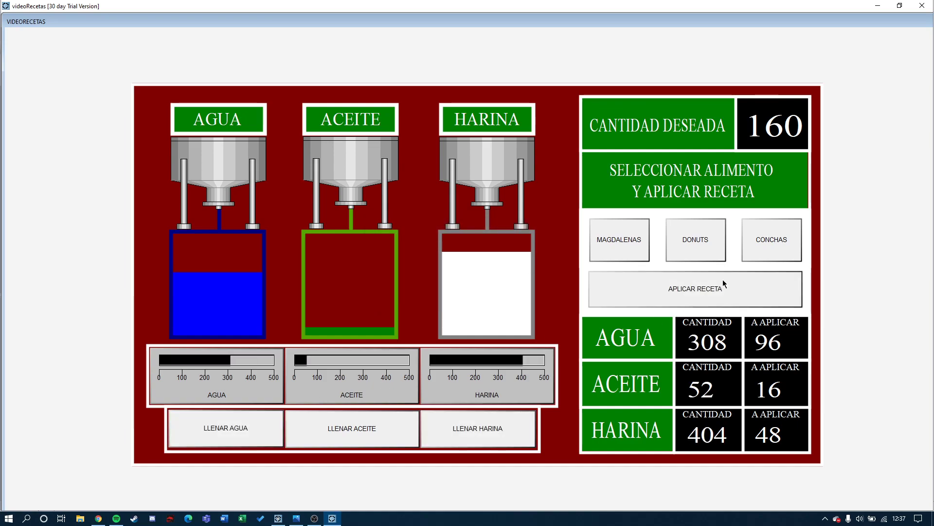
pyautogui.click(652, 281)
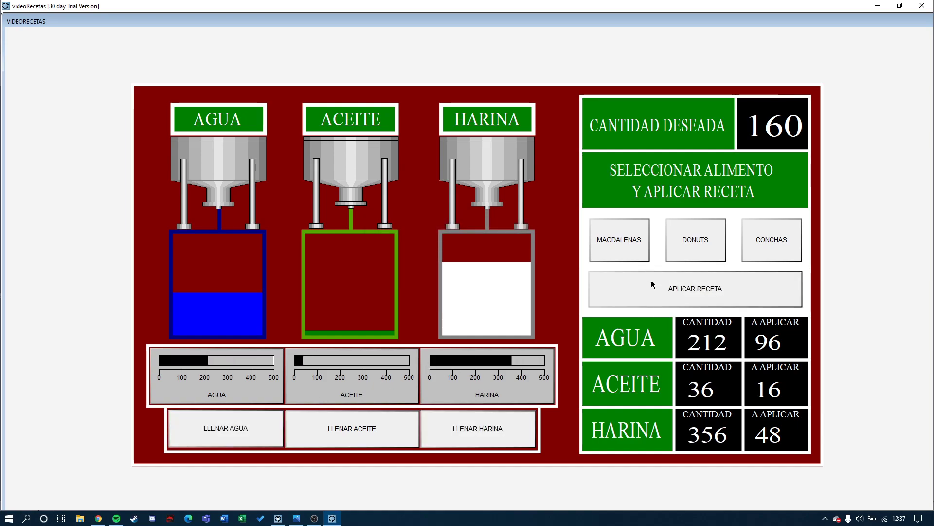
pyautogui.click(652, 282)
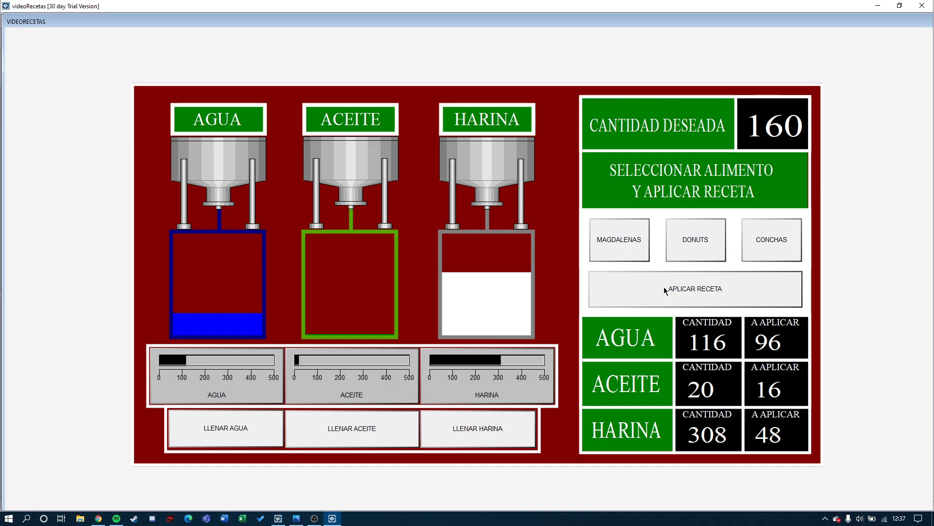
# Refill the AGUA tank and apply the selected recipe once more.
pyautogui.click(225, 428)
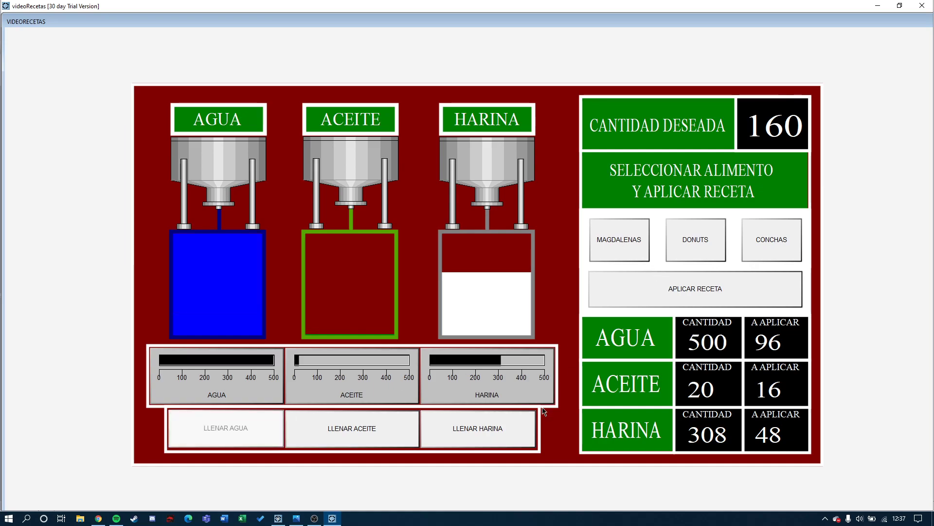
pyautogui.click(695, 291)
# Acknowledge the ACEITE alarm and refill the ACEITE tank.
pyautogui.moveTo(431, 248); pyautogui.dragTo(376, 247)
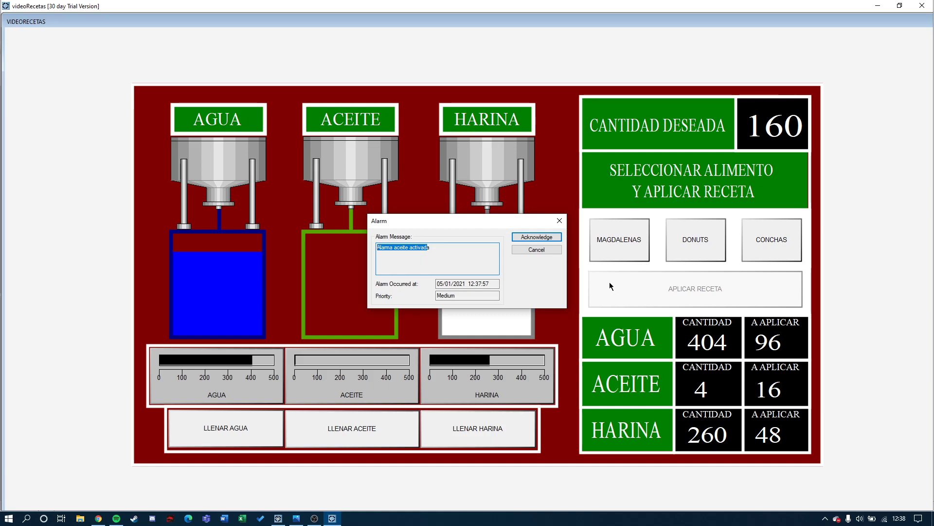
pyautogui.click(546, 238)
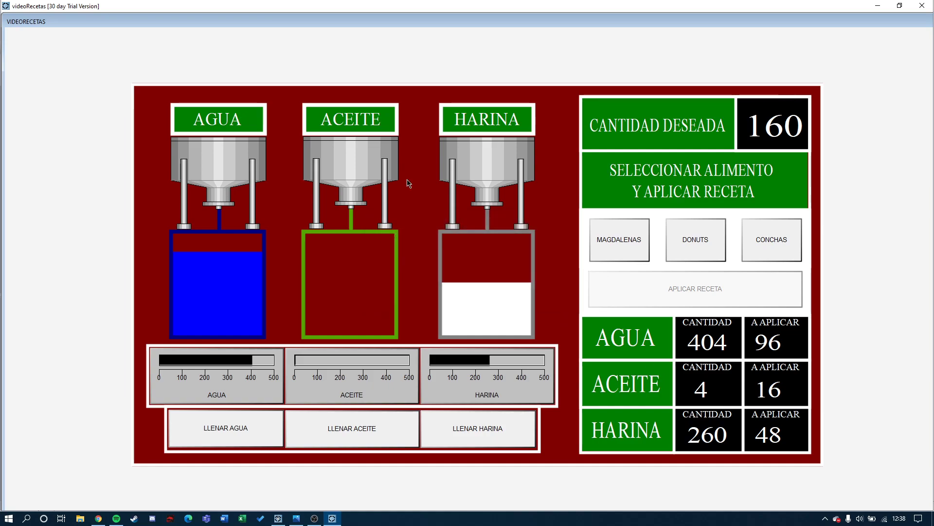
pyautogui.click(371, 439)
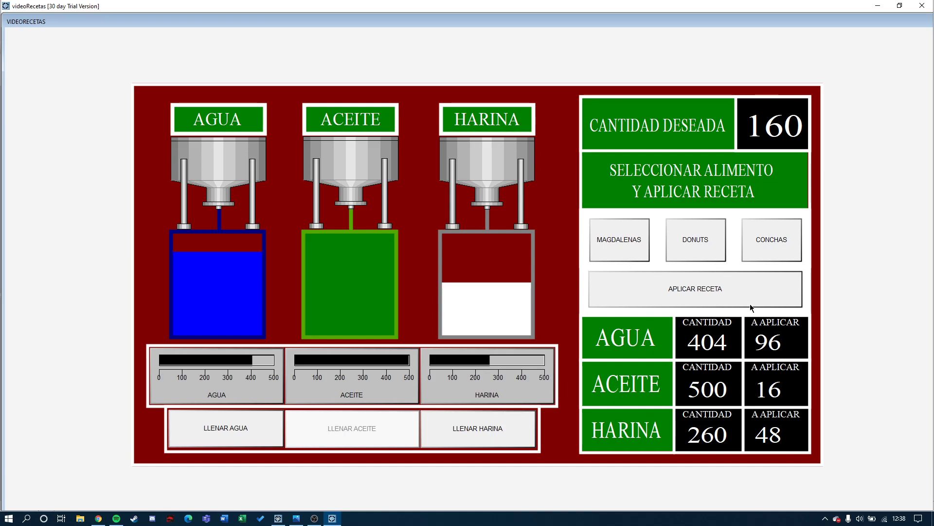
# Select the CONCHAS, DONUTS and MAGDALENAS recipes in turn to compare the amounts each one applies.
pyautogui.click(770, 240)
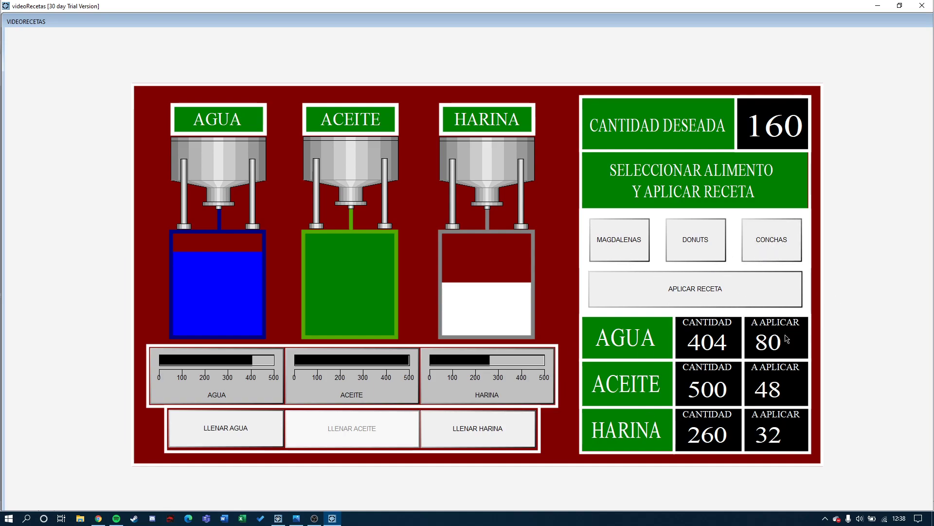
pyautogui.click(696, 238)
pyautogui.click(617, 238)
# Set the desired quantity (CANTIDAD DESEADA) to 200.
pyautogui.click(775, 146)
pyautogui.write('200')
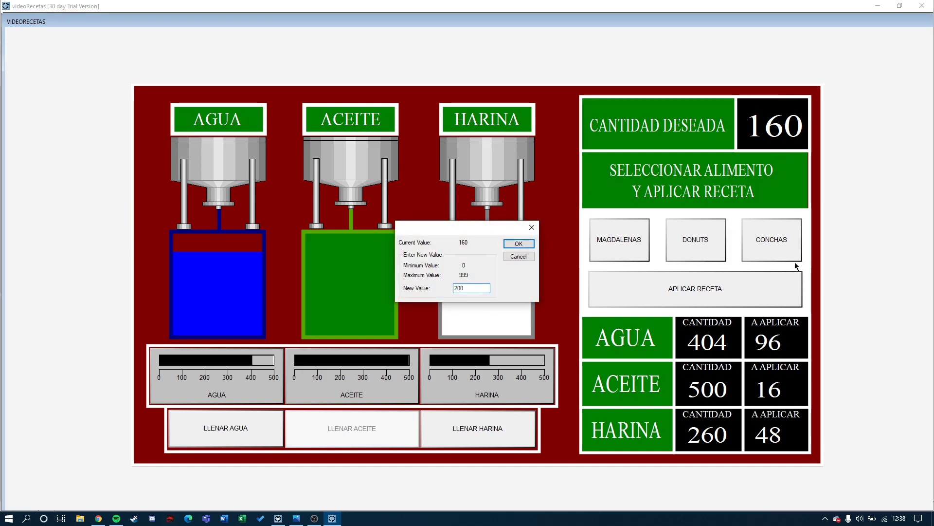
pyautogui.click(516, 245)
# Switch among the three food recipes to check their amounts at the new quantity, leaving CONCHAS selected.
pyautogui.click(779, 251)
pyautogui.click(693, 241)
pyautogui.click(642, 244)
pyautogui.click(745, 244)
pyautogui.click(700, 253)
# Apply the CONCHAS recipe four times in a row to draw down the AGUA tank.
pyautogui.click(674, 291)
pyautogui.click(673, 291)
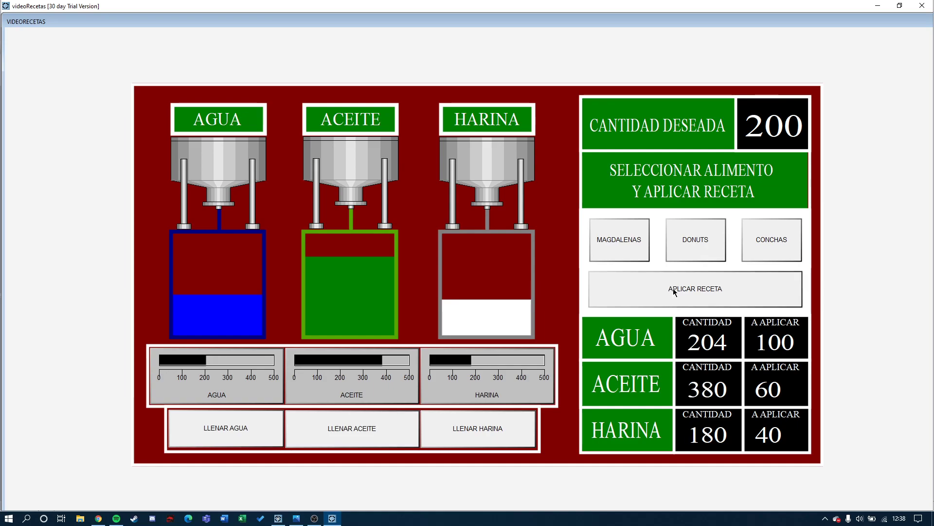
pyautogui.click(674, 291)
pyautogui.click(676, 291)
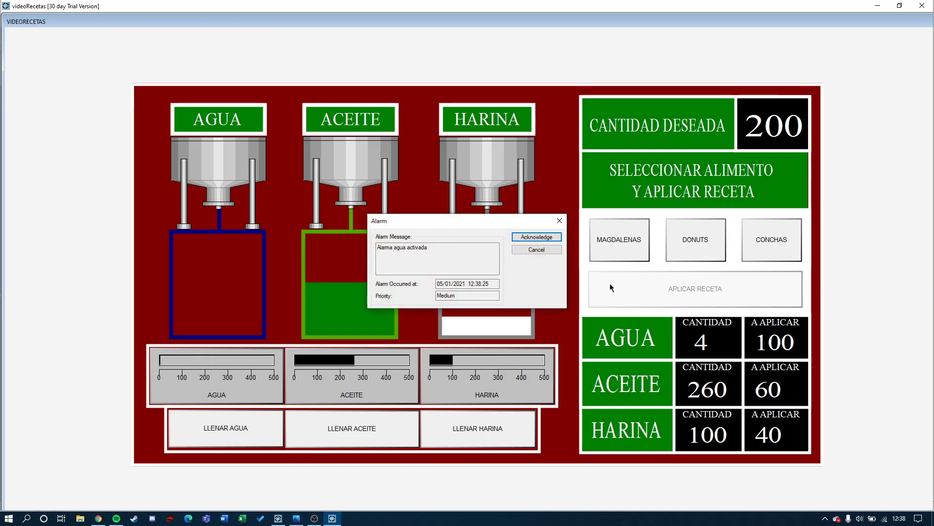
# Dismiss the AGUA alarm and refill the AGUA, ACEITE and HARINA tanks.
pyautogui.click(538, 247)
pyautogui.click(223, 417)
pyautogui.click(343, 418)
pyautogui.click(477, 428)
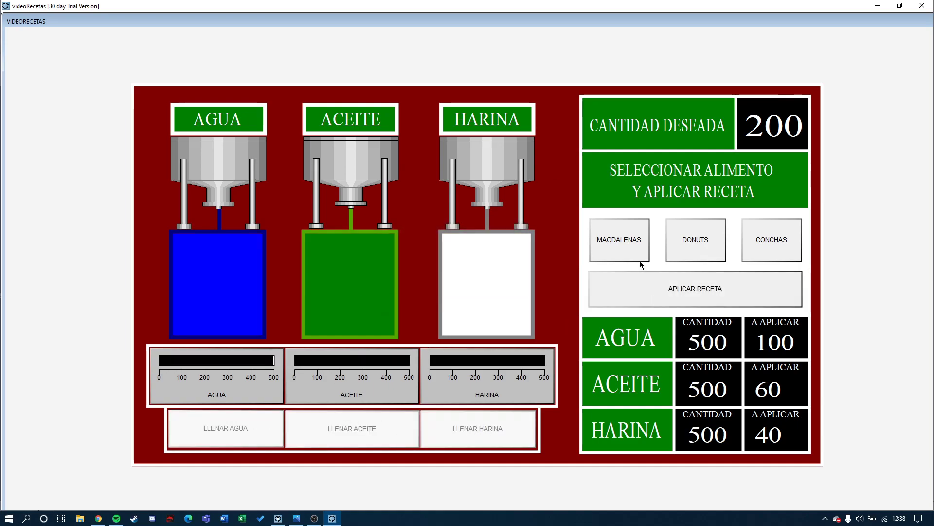
# Apply the CONCHAS recipe twice with the full tanks and switch back to the CX-Supervisor editor window.
pyautogui.click(683, 287)
pyautogui.click(684, 285)
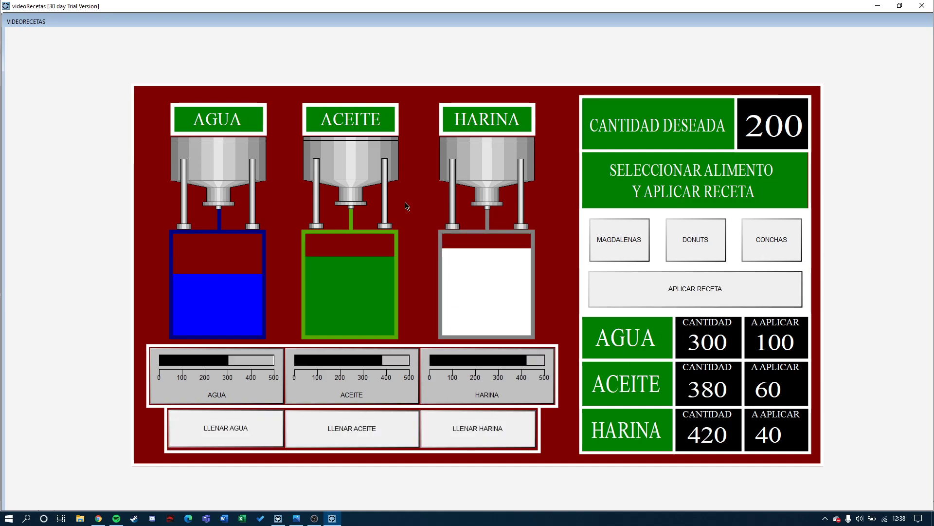
pyautogui.click(293, 519)
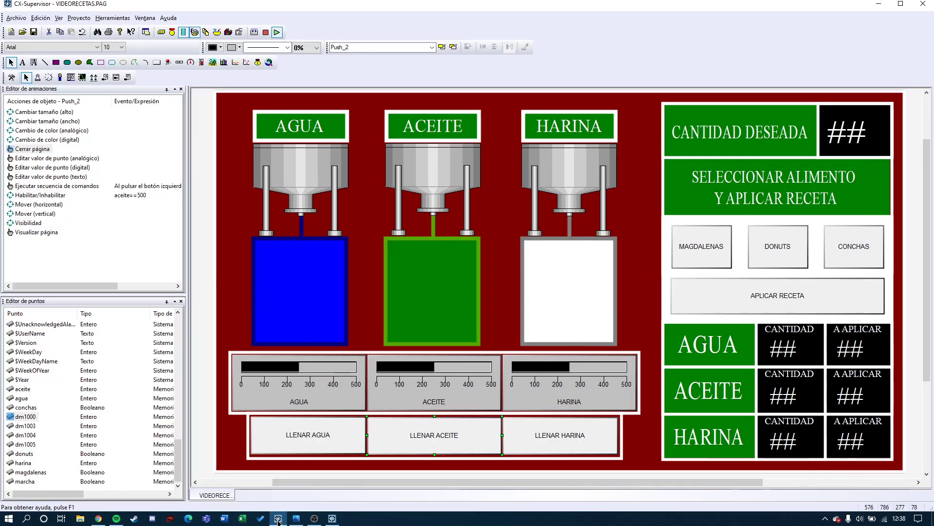